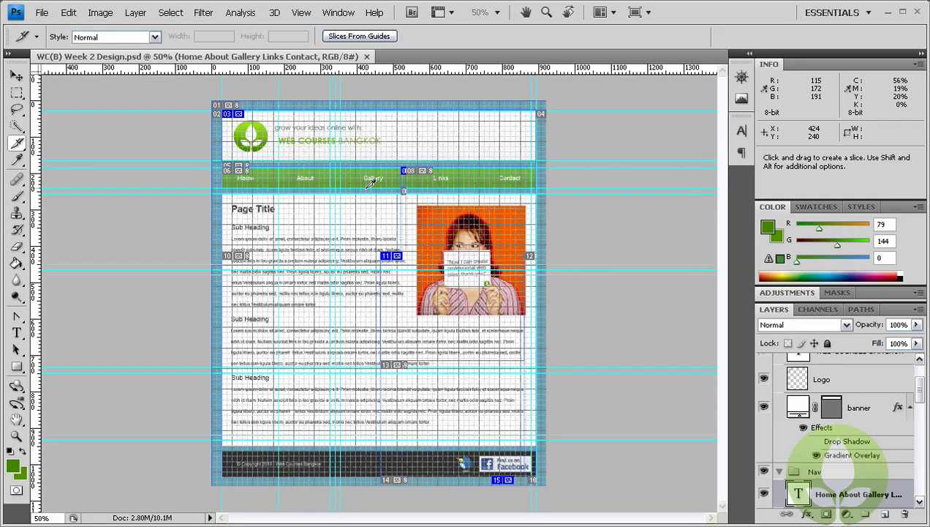
Step: Hide the guides, grid and slices, and look over the page design from header to body text at 100% zoom
{"action": "key", "text": "ctrl"}
{"action": "key", "text": "ctrl+h"}
{"action": "key", "text": "z"}
{"action": "right_click", "coordinate": [354, 147]}
{"action": "left_click", "coordinate": [360, 168]}
{"action": "key", "text": "space"}
{"action": "left_click_drag", "start_coordinate": [298, 150], "coordinate": [316, 305]}
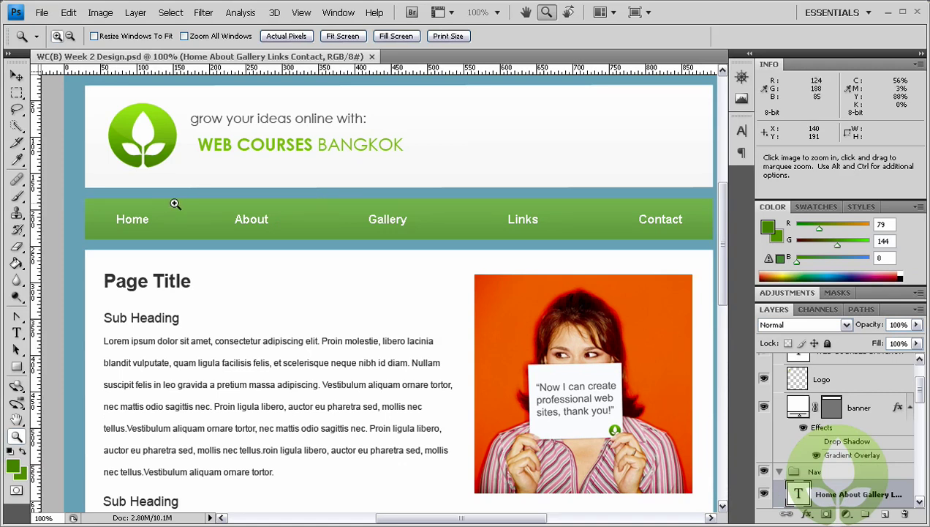
{"action": "left_click_drag", "start_coordinate": [348, 356], "coordinate": [286, 167]}
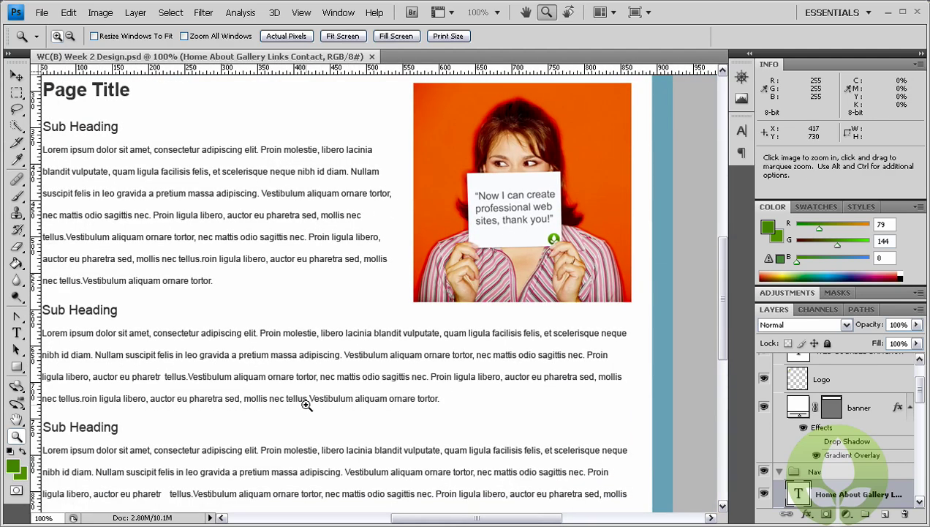
{"action": "left_click_drag", "start_coordinate": [307, 430], "coordinate": [305, 207]}
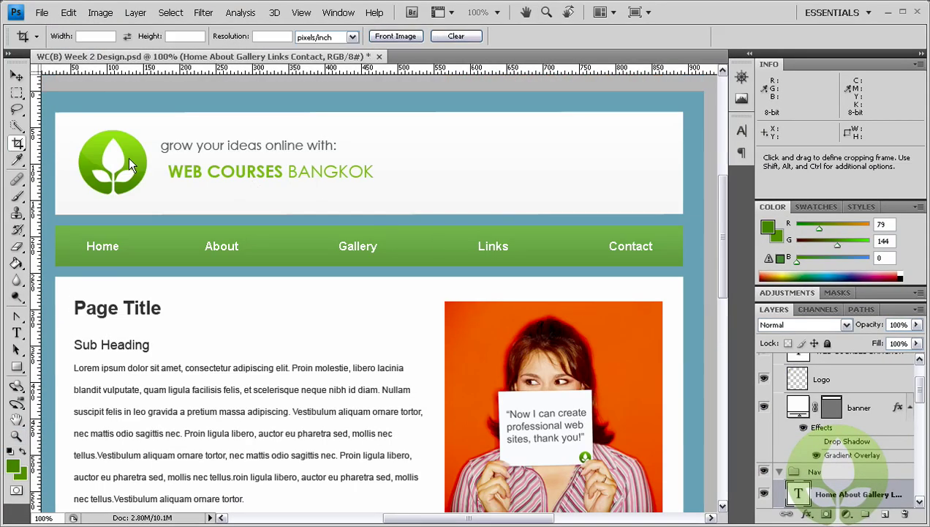
Step: Draw a slice about 864 × 141 px around the white header banner with the Slice tool
{"action": "left_click", "coordinate": [18, 144]}
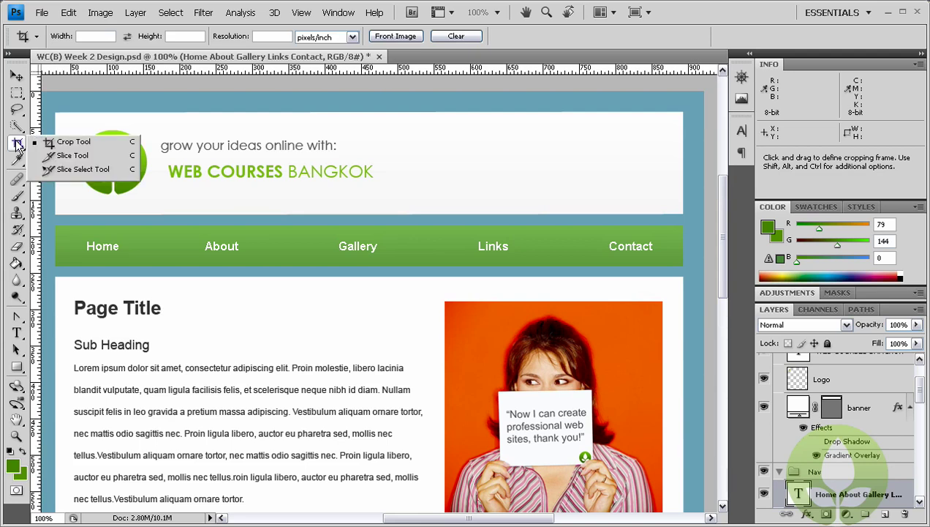
{"action": "left_click", "coordinate": [71, 155]}
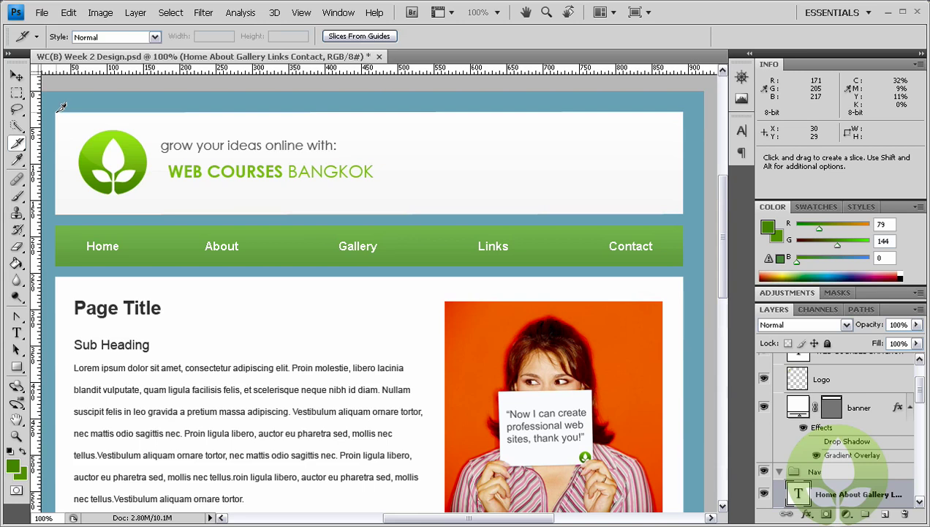
{"action": "left_click", "coordinate": [16, 436]}
{"action": "left_click_drag", "start_coordinate": [46, 98], "coordinate": [400, 275]}
{"action": "left_click", "coordinate": [16, 145]}
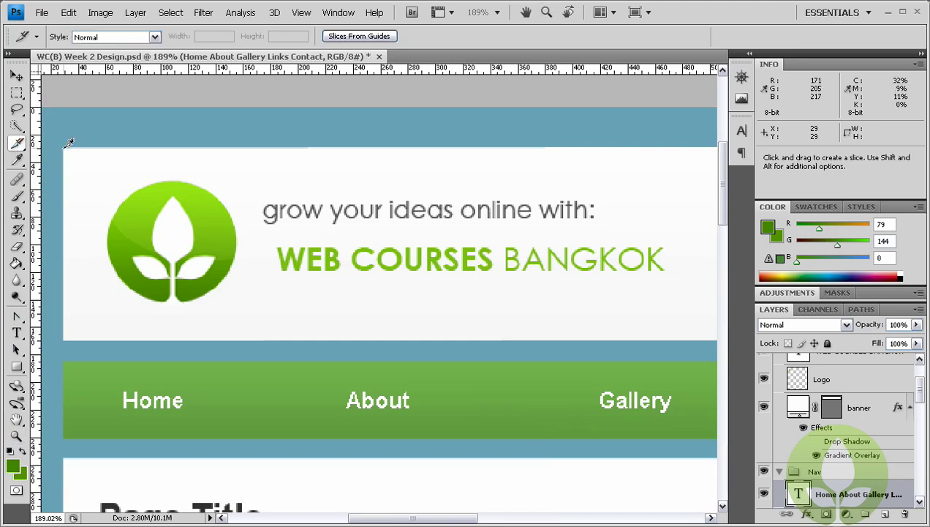
{"action": "left_click_drag", "start_coordinate": [64, 148], "coordinate": [474, 333]}
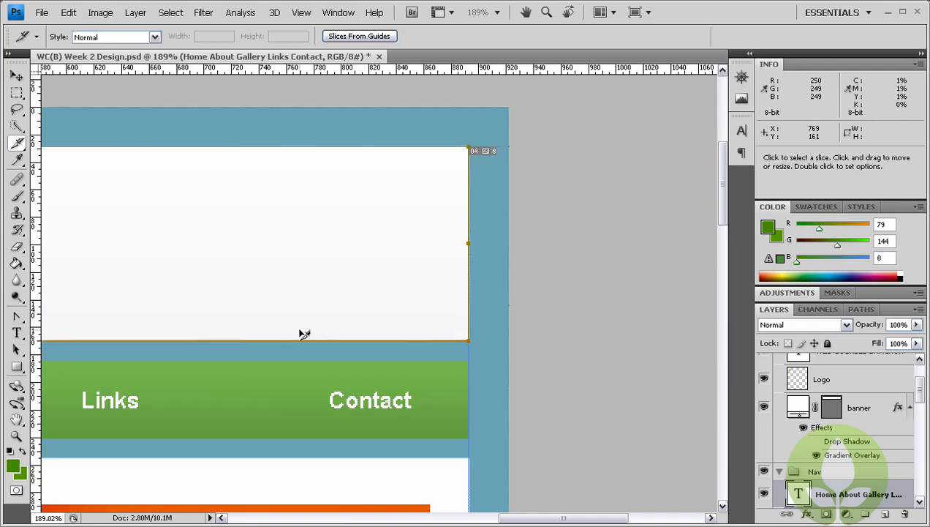
Step: Name the header banner's slice "Header" in its slice options
{"action": "left_click_drag", "start_coordinate": [174, 285], "coordinate": [445, 279]}
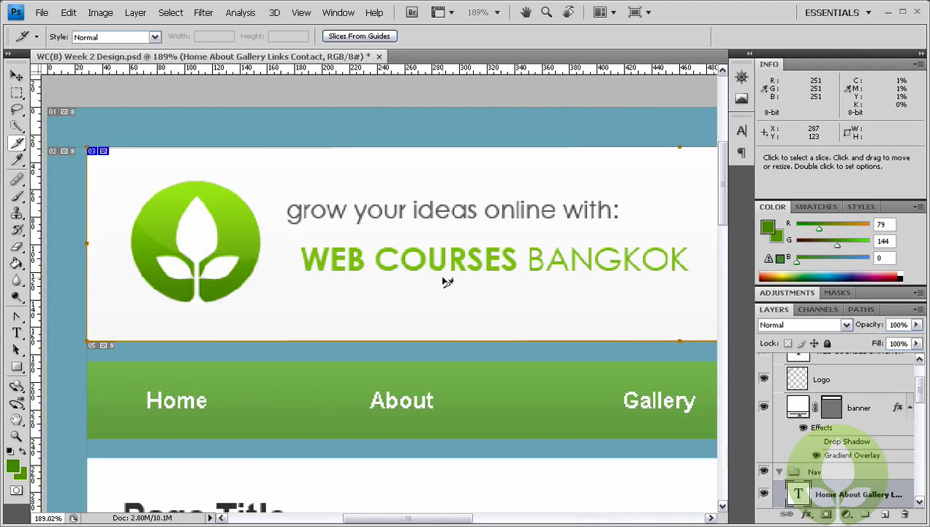
{"action": "key", "text": "ctrl+1"}
{"action": "left_click_drag", "start_coordinate": [557, 261], "coordinate": [397, 210]}
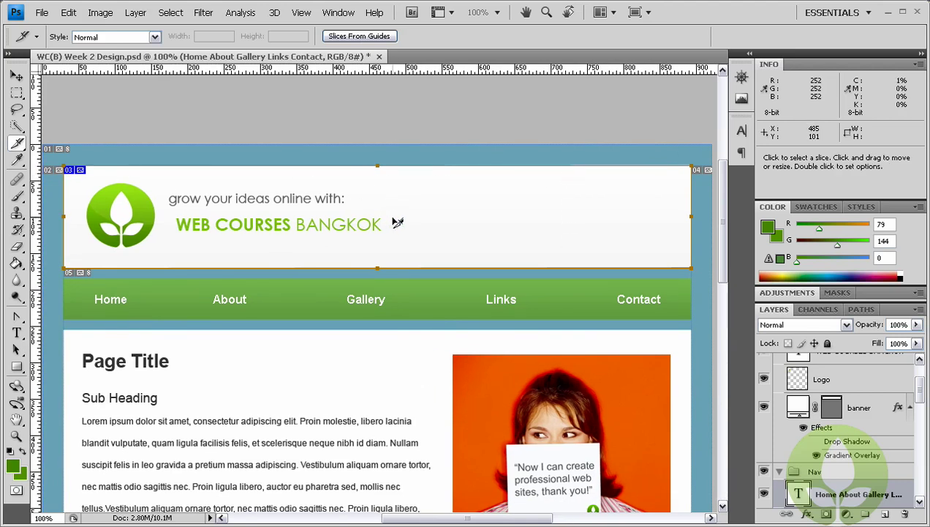
{"action": "right_click", "coordinate": [377, 206]}
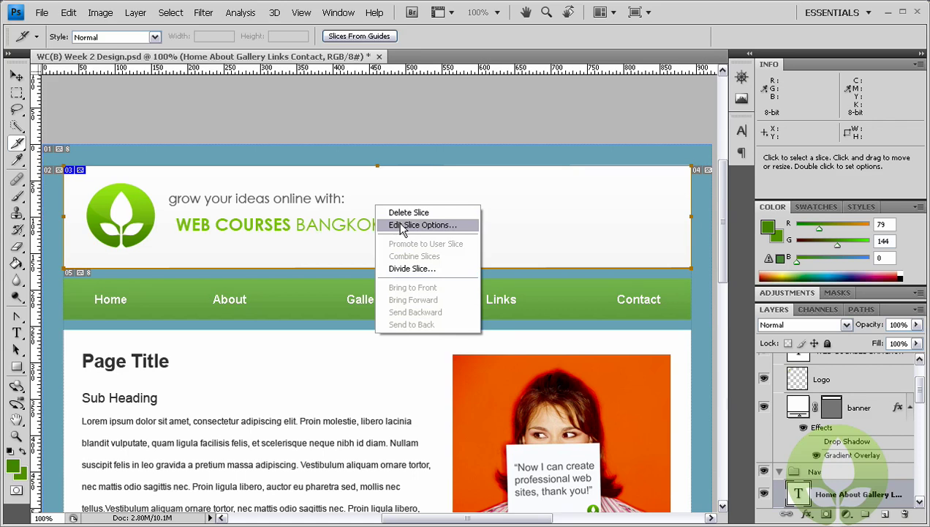
{"action": "left_click", "coordinate": [400, 226]}
{"action": "left_click_drag", "start_coordinate": [496, 112], "coordinate": [293, 110]}
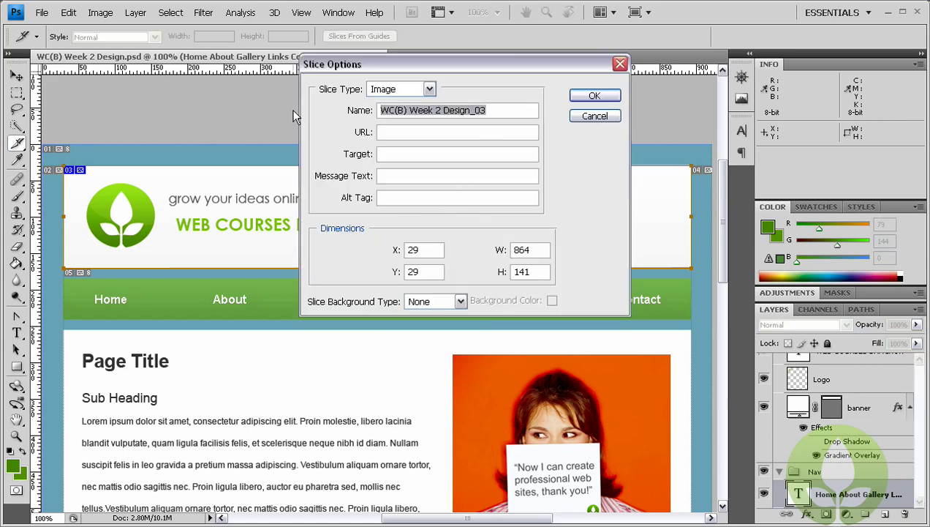
{"action": "type", "text": "header"}
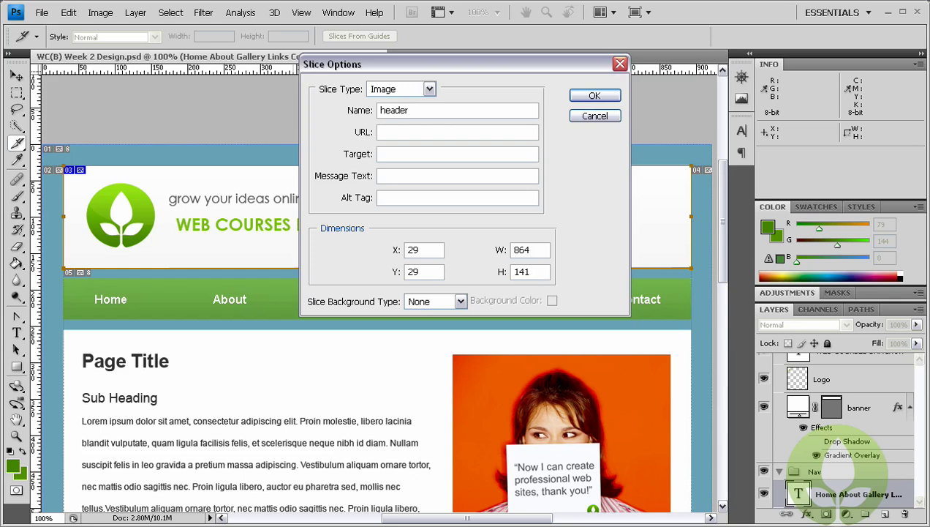
{"action": "key", "text": "BackSpace"}
{"action": "key", "text": "BackSpace"}
{"action": "key", "text": "BackSpace"}
{"action": "key", "text": "BackSpace"}
{"action": "key", "text": "BackSpace"}
{"action": "key", "text": "BackSpace"}
{"action": "type", "text": "Header"}
{"action": "left_click", "coordinate": [595, 97]}
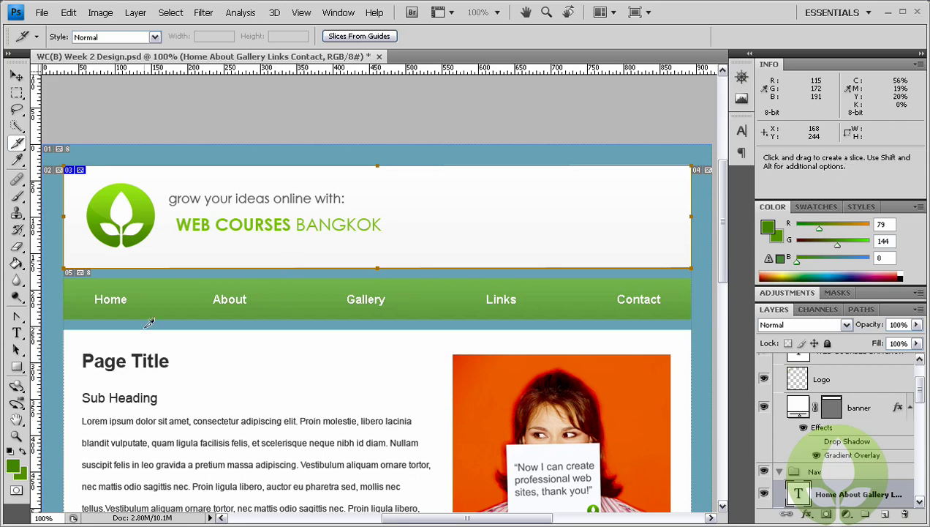
Step: Draw a narrow slice about 26 × 57 px over the full height of the green navigation bar, between About and Gallery
{"action": "key", "text": "z"}
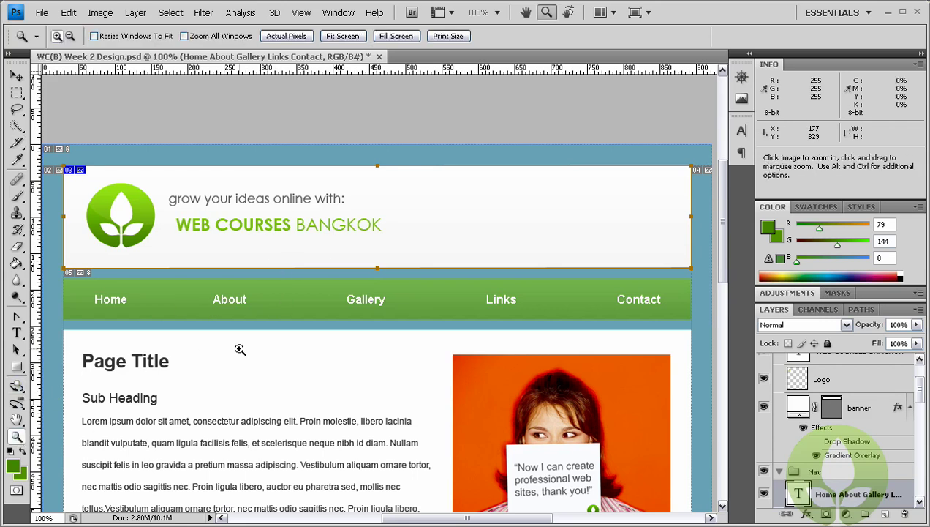
{"action": "left_click_drag", "start_coordinate": [281, 275], "coordinate": [318, 336]}
{"action": "left_click", "coordinate": [17, 144]}
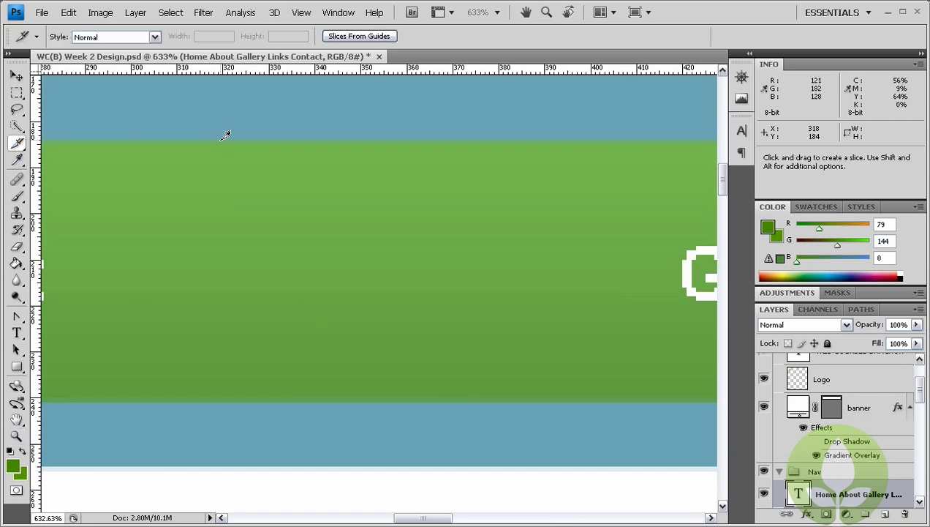
{"action": "left_click_drag", "start_coordinate": [227, 140], "coordinate": [337, 283]}
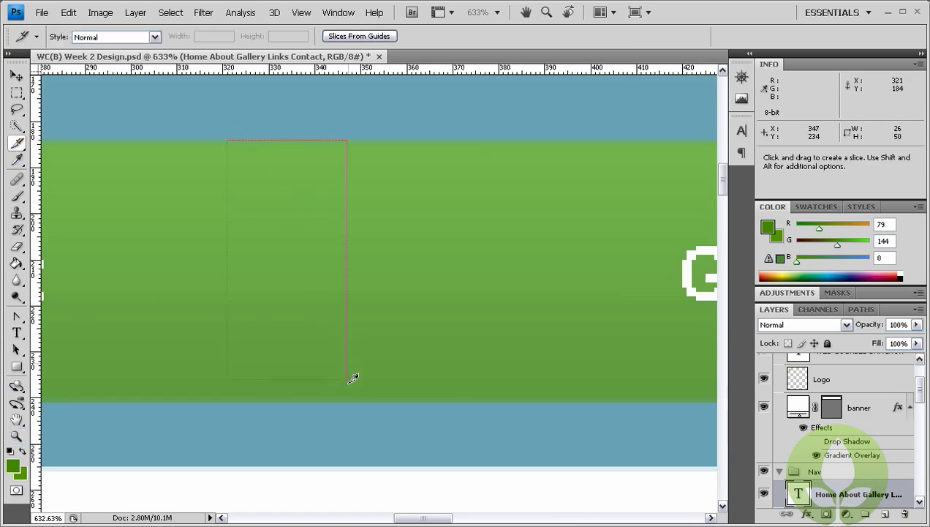
{"action": "left_click_drag", "start_coordinate": [350, 397], "coordinate": [349, 401]}
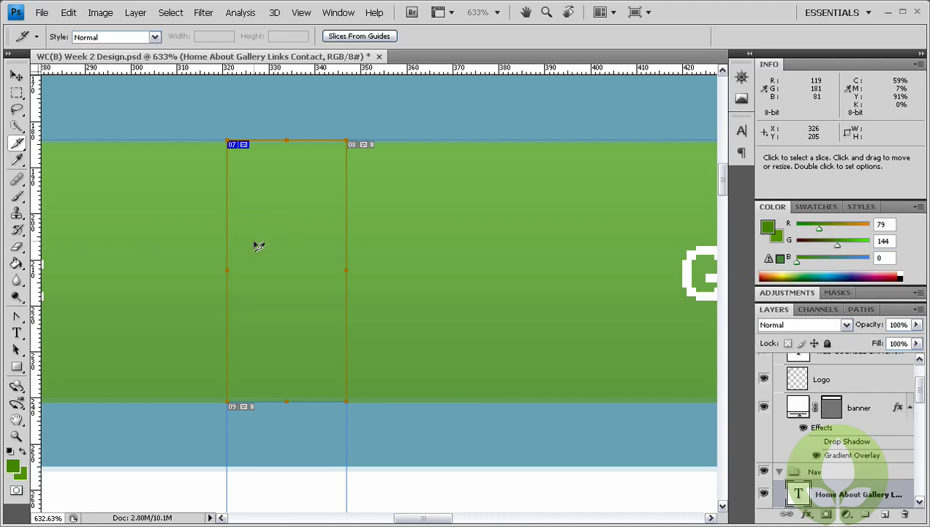
Step: Name the navigation bar slice "nav-repeat" in its slice options
{"action": "right_click", "coordinate": [276, 209]}
{"action": "left_click", "coordinate": [341, 233]}
{"action": "left_click_drag", "start_coordinate": [511, 111], "coordinate": [316, 121]}
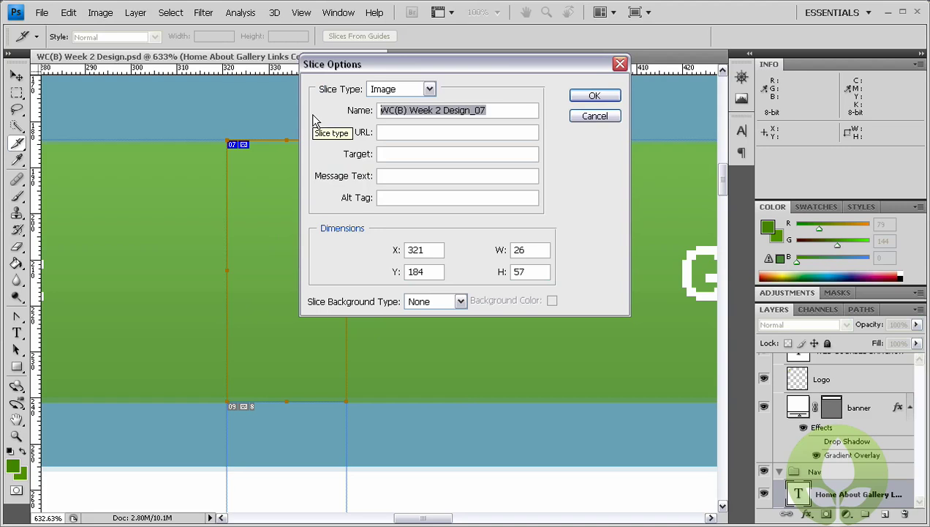
{"action": "type", "text": "nav-repeat"}
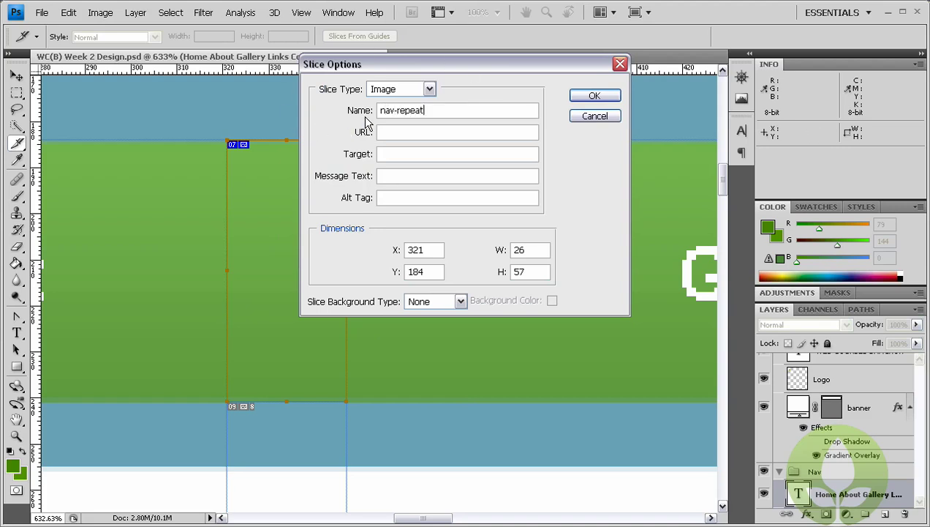
{"action": "left_click", "coordinate": [595, 96]}
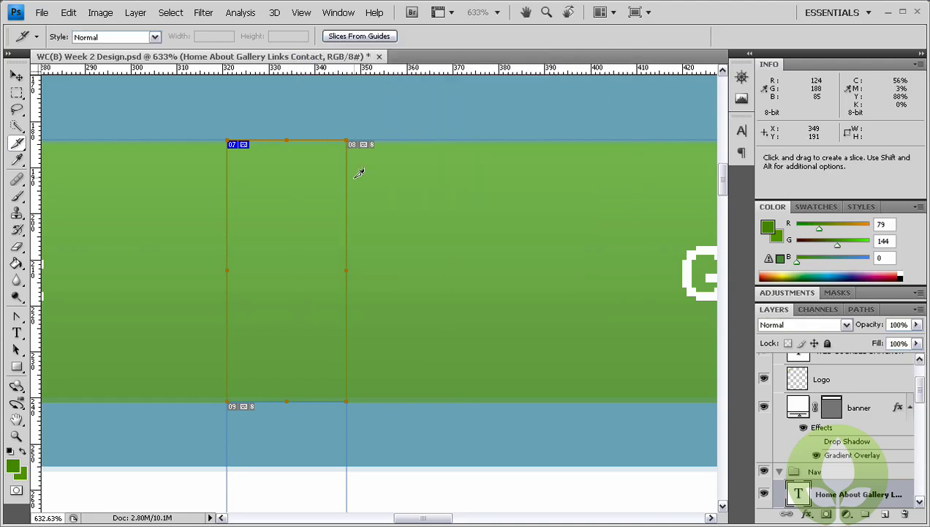
Step: Draw a slice around the photo of the woman holding the sign beside the page text
{"action": "key", "text": "z"}
{"action": "right_click", "coordinate": [319, 183]}
{"action": "left_click", "coordinate": [343, 202]}
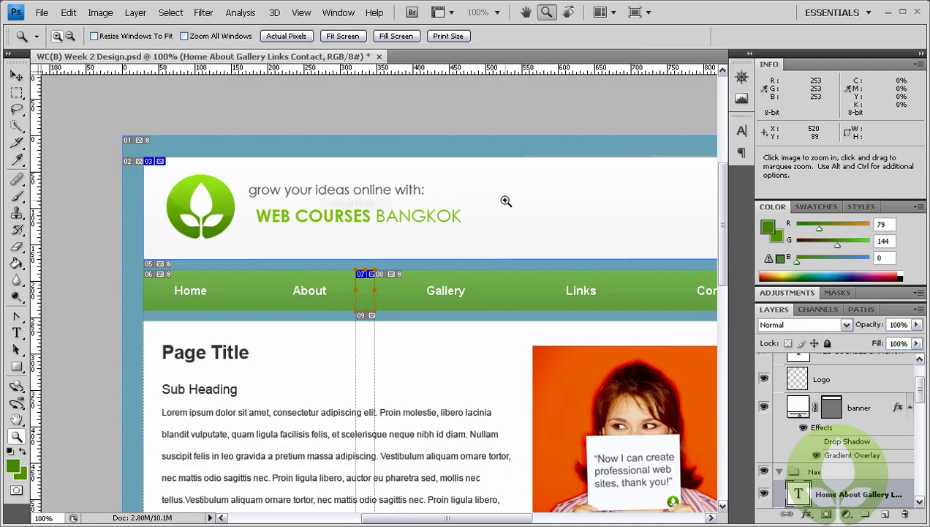
{"action": "scroll", "coordinate": [507, 281], "scroll_direction": "down", "scroll_amount": 5}
{"action": "scroll", "coordinate": [483, 293], "scroll_direction": "right", "scroll_amount": 5}
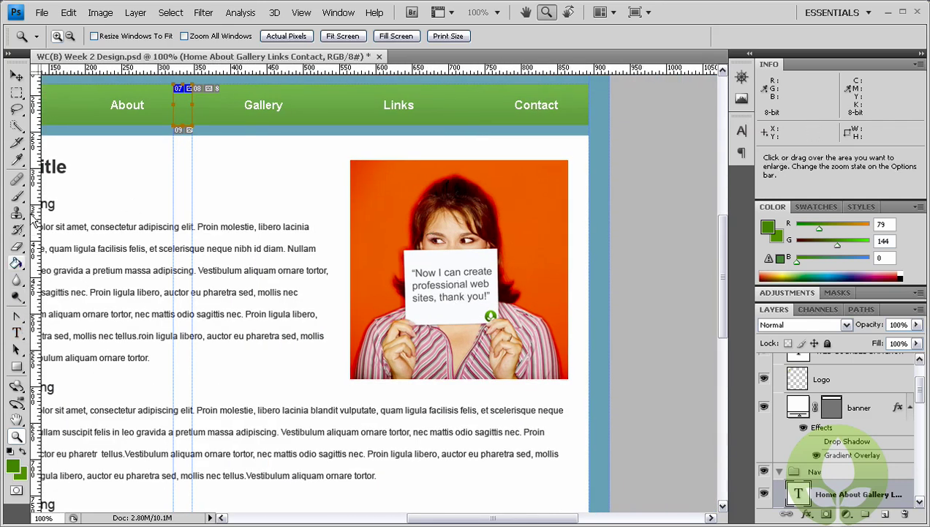
{"action": "left_click", "coordinate": [16, 142]}
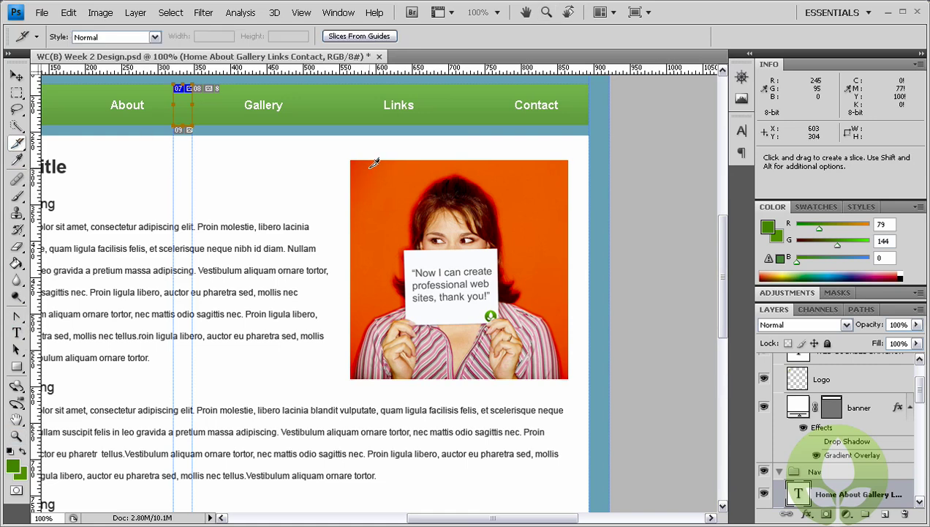
{"action": "left_click_drag", "start_coordinate": [351, 159], "coordinate": [570, 380]}
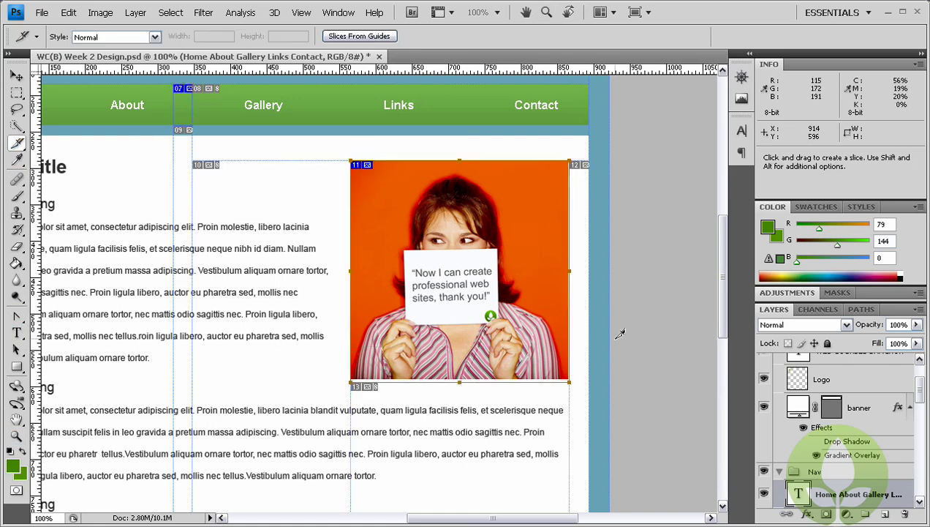
Step: Move the photo slice's lower edge up to align exactly with the bottom of the photo
{"action": "key", "text": "ctrl"}
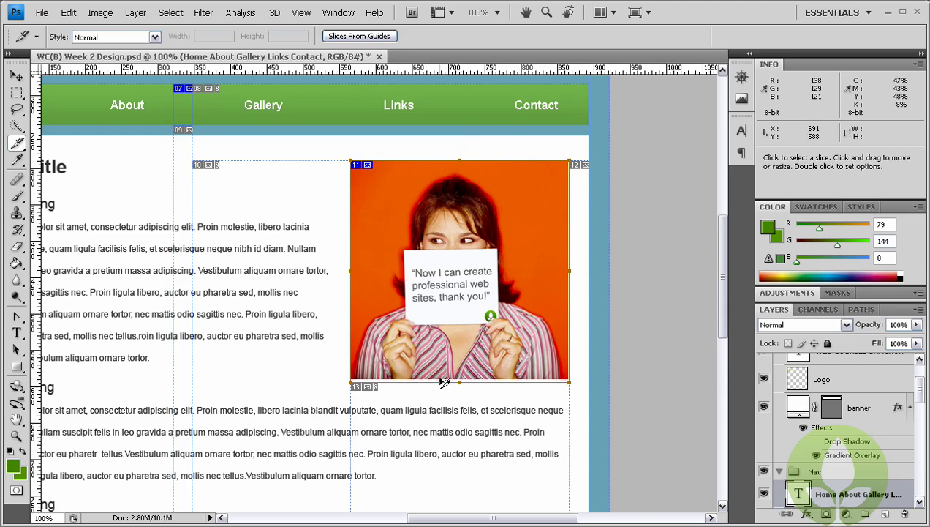
{"action": "key", "text": "z"}
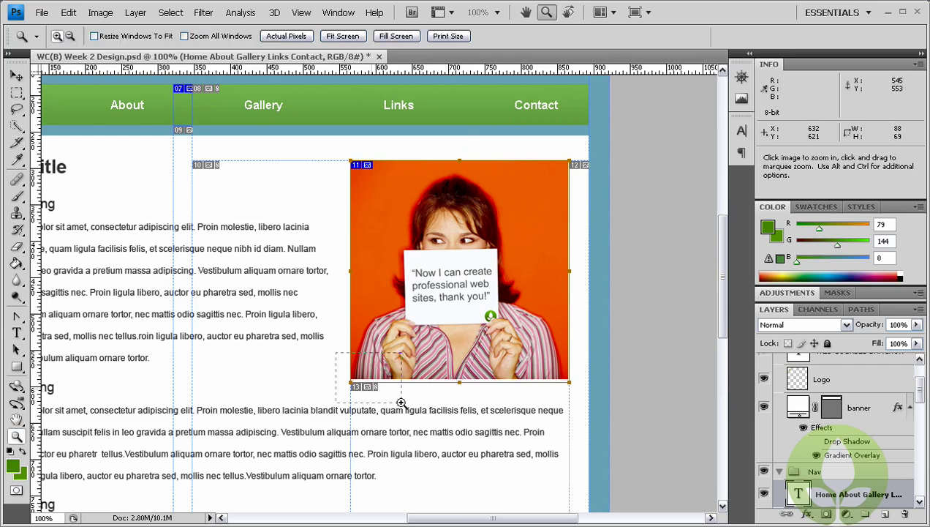
{"action": "left_click_drag", "start_coordinate": [353, 384], "coordinate": [577, 383]}
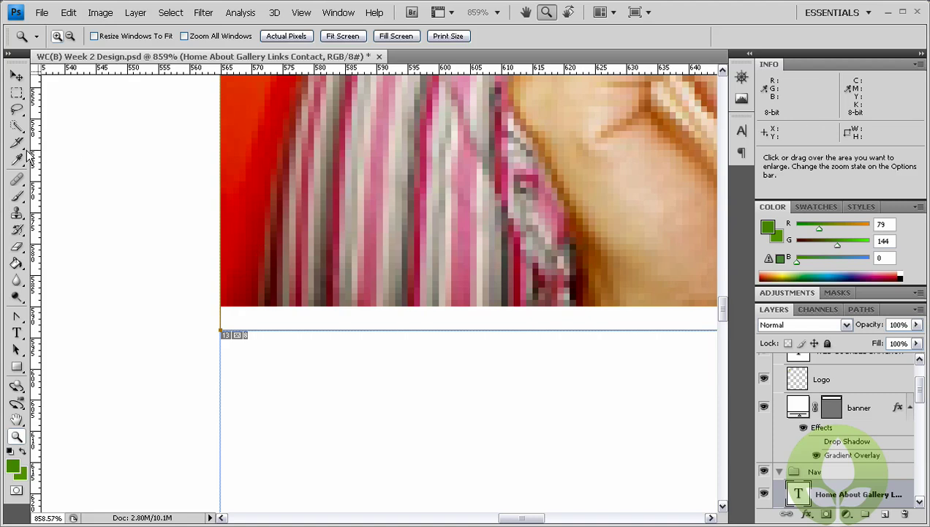
{"action": "key", "text": "c"}
{"action": "left_click_drag", "start_coordinate": [425, 324], "coordinate": [425, 305]}
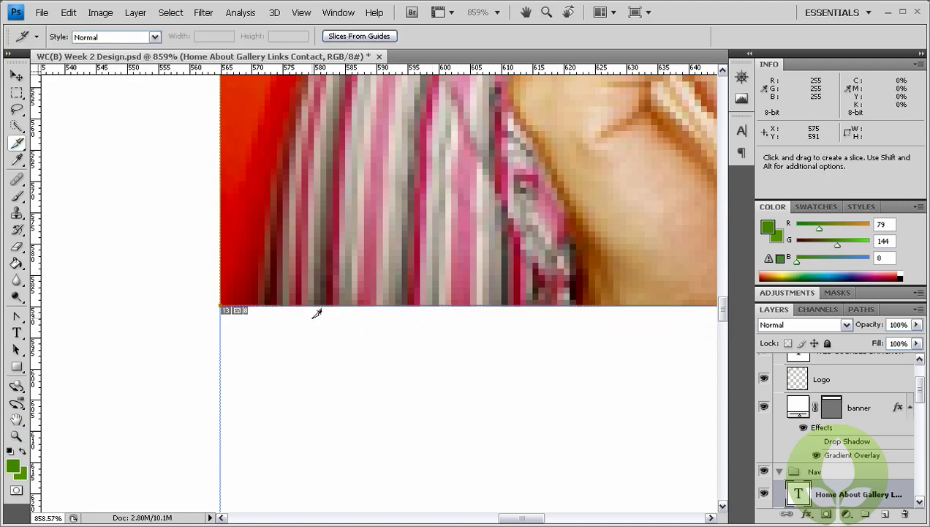
Step: Draw a slice about 144 × 44 px around the "Find us on Facebook" badge in the footer
{"action": "key", "text": "z"}
{"action": "right_click", "coordinate": [334, 254]}
{"action": "left_click", "coordinate": [370, 273]}
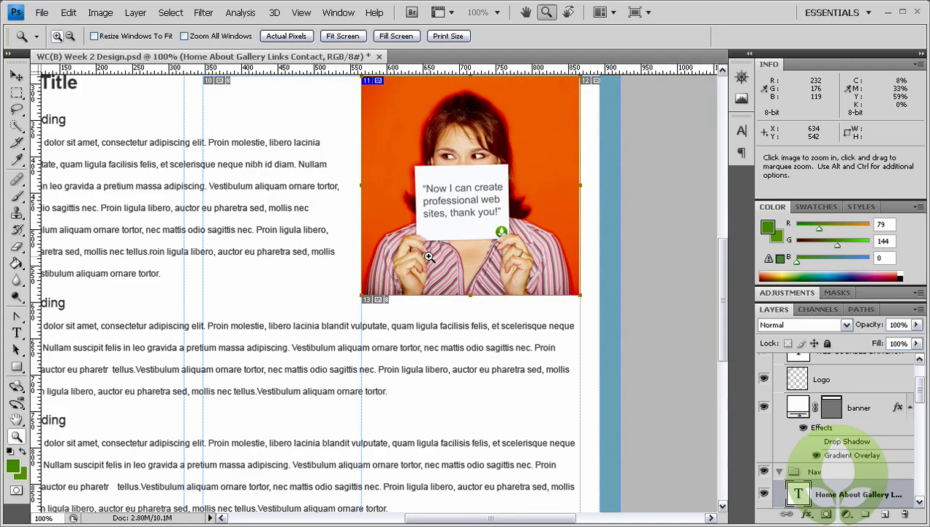
{"action": "left_click_drag", "start_coordinate": [366, 208], "coordinate": [326, 277]}
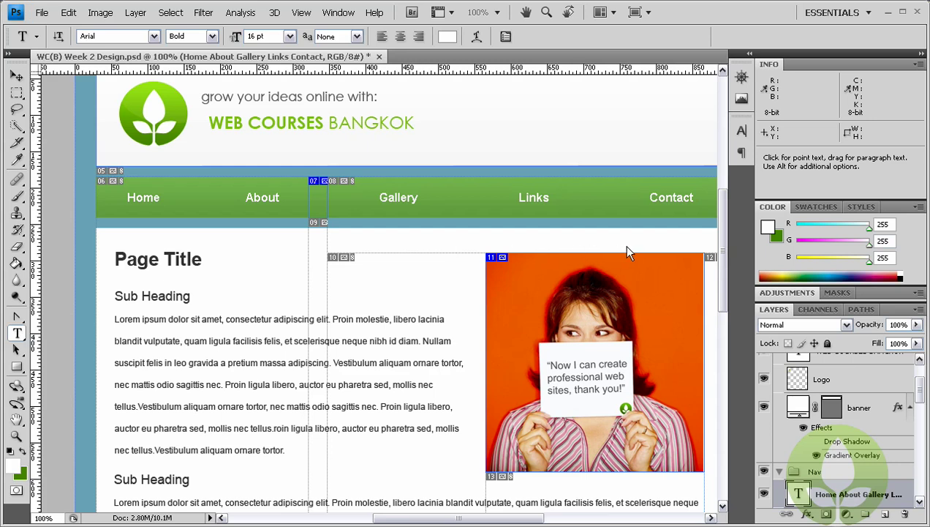
{"action": "left_click_drag", "start_coordinate": [723, 250], "coordinate": [723, 367]}
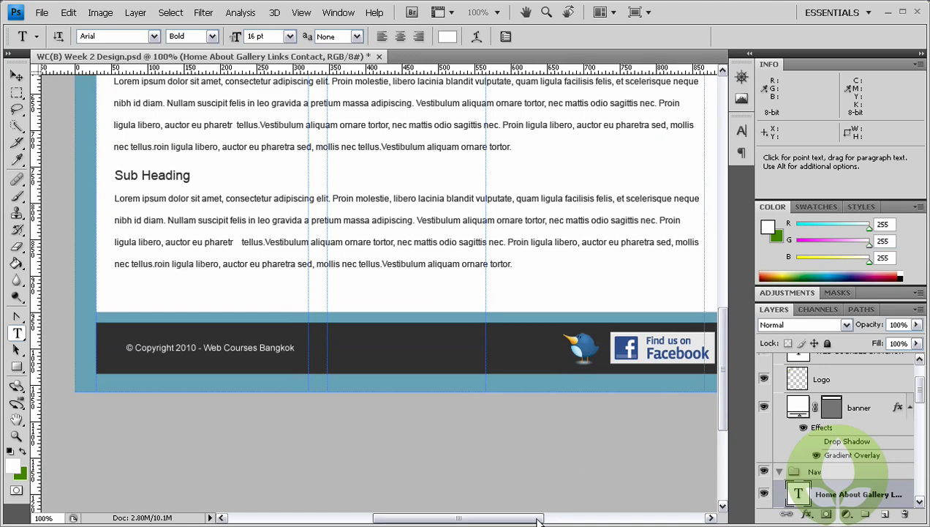
{"action": "left_click_drag", "start_coordinate": [530, 521], "coordinate": [564, 521]}
{"action": "key", "text": "z"}
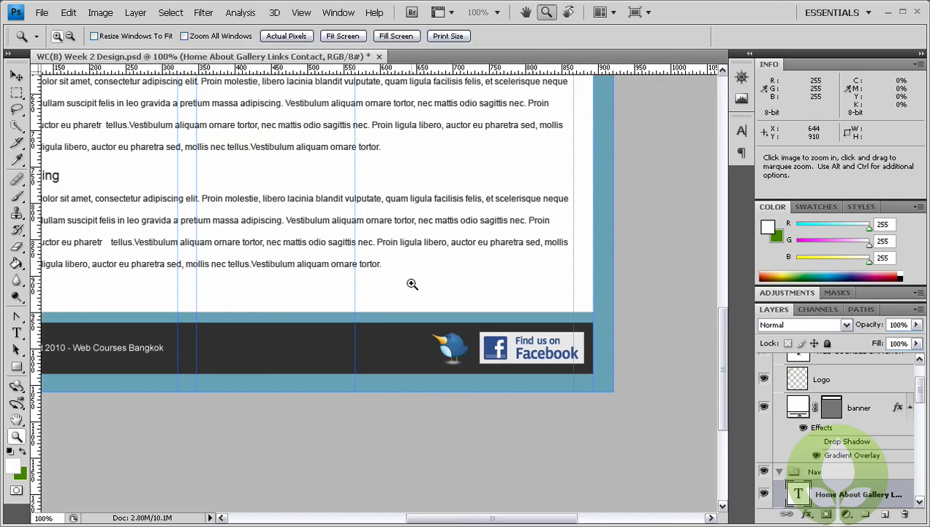
{"action": "left_click_drag", "start_coordinate": [400, 280], "coordinate": [618, 422]}
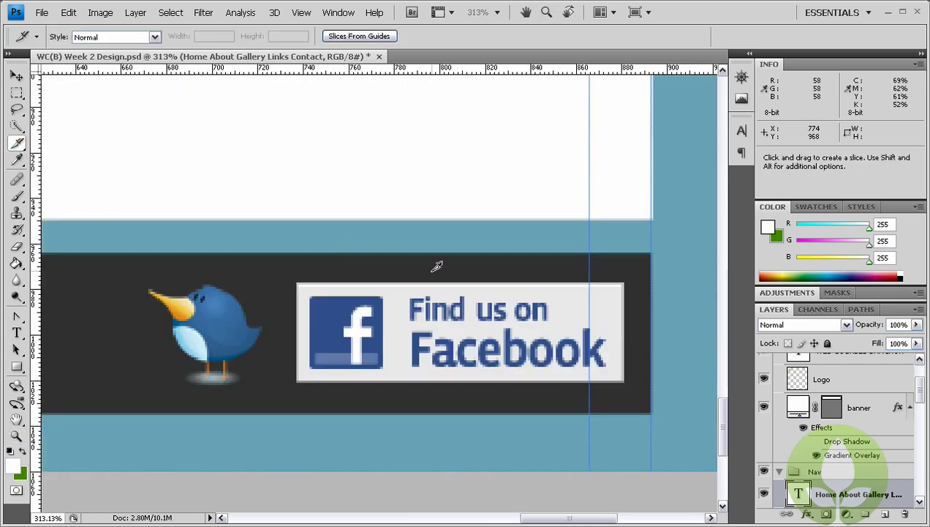
{"action": "left_click_drag", "start_coordinate": [626, 281], "coordinate": [297, 381]}
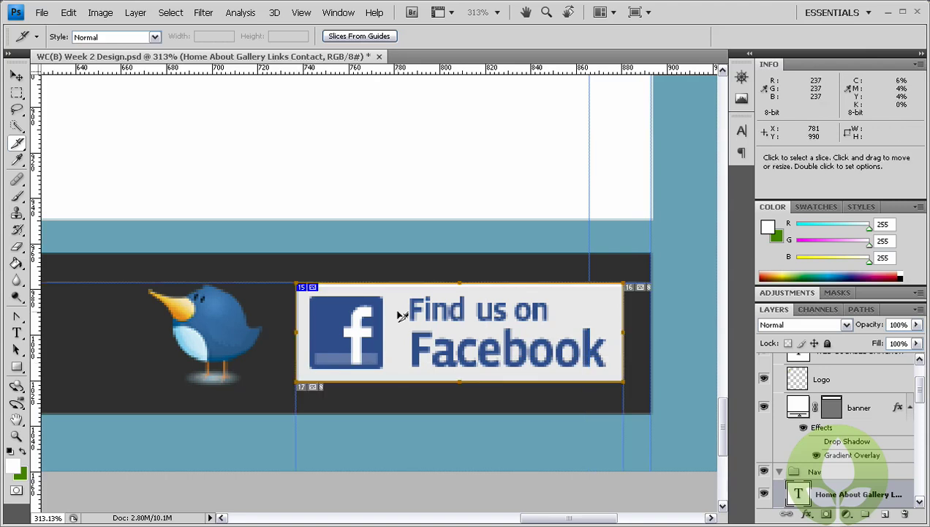
Step: Name the "Find us on Facebook" badge slice "icon-facebook" in its slice options
{"action": "right_click", "coordinate": [398, 314]}
{"action": "left_click", "coordinate": [445, 334]}
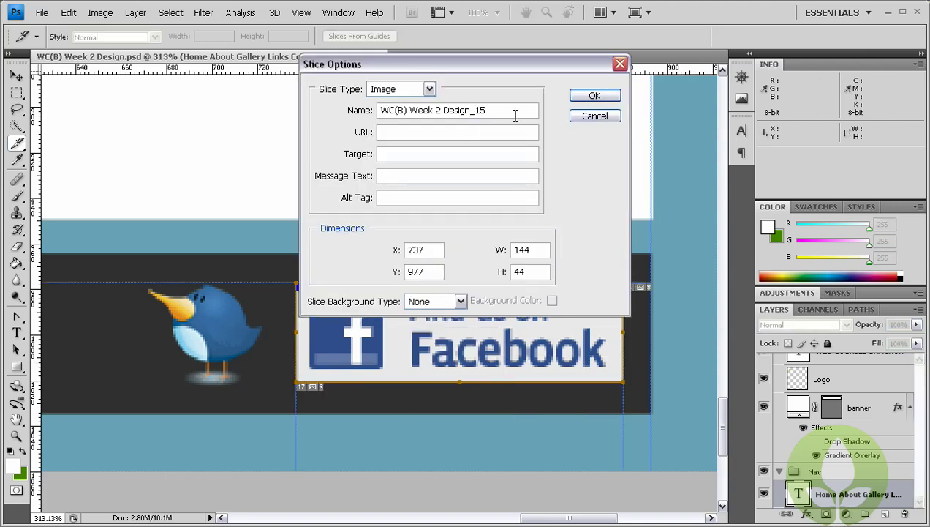
{"action": "left_click_drag", "start_coordinate": [517, 119], "coordinate": [303, 119]}
{"action": "type", "text": "icon-"}
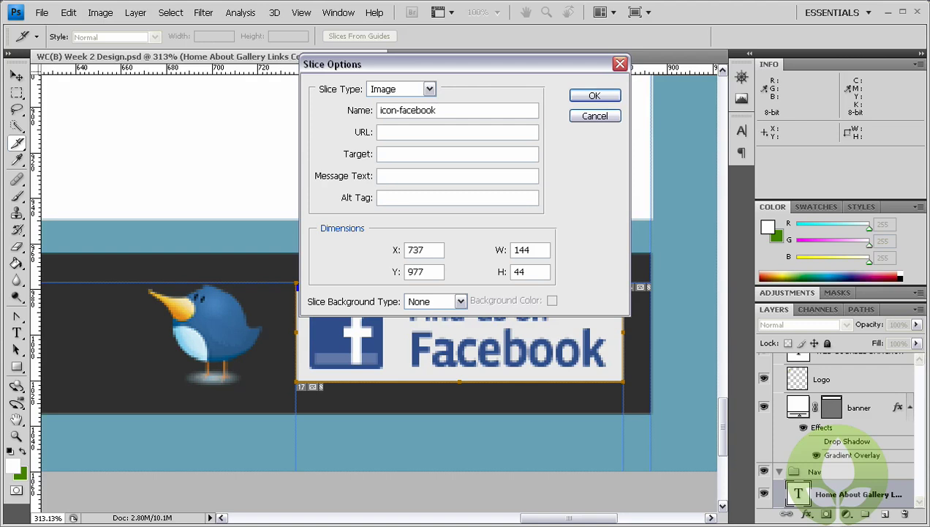
{"action": "type", "text": "facebook"}
{"action": "left_click", "coordinate": [593, 96]}
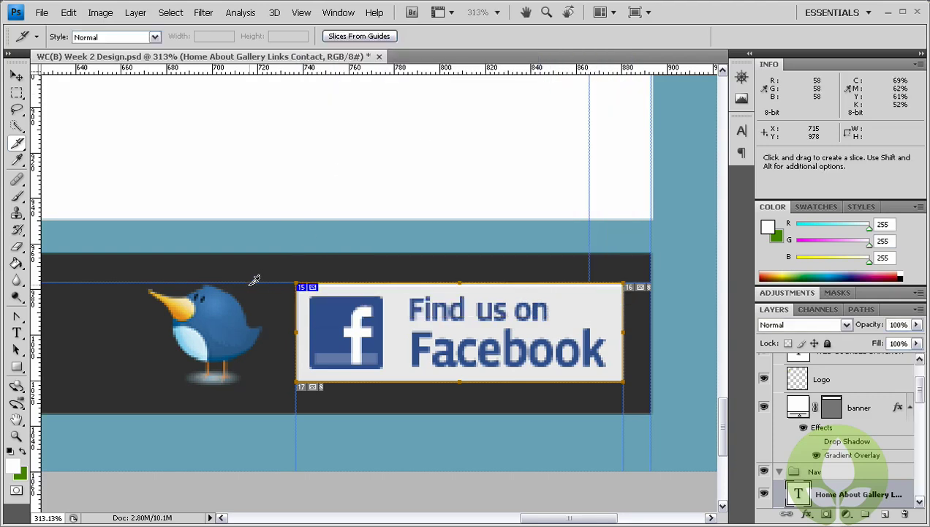
Step: Draw a slice about 52 × 46 px around the blue bird in the footer and name it "icon-twitter"
{"action": "left_click_drag", "start_coordinate": [264, 283], "coordinate": [145, 386]}
{"action": "right_click", "coordinate": [210, 340]}
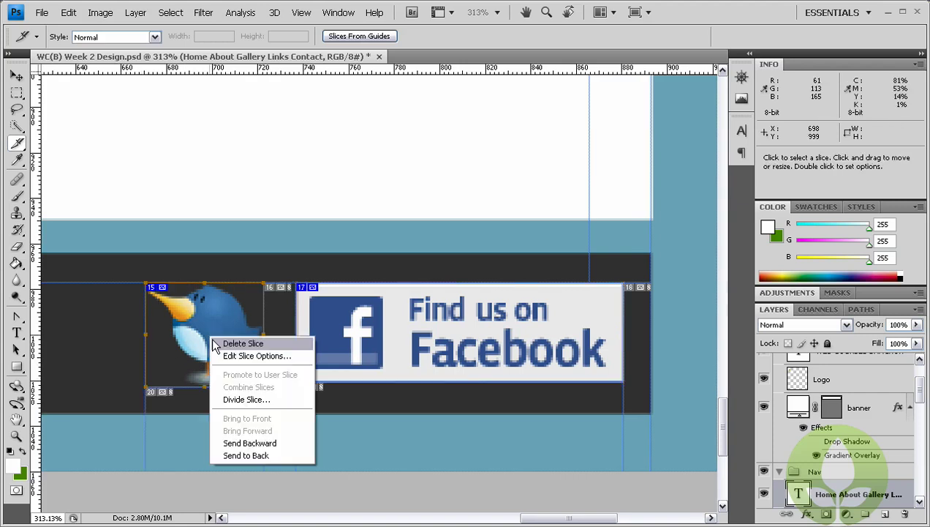
{"action": "left_click", "coordinate": [228, 357]}
{"action": "type", "text": "icon-"}
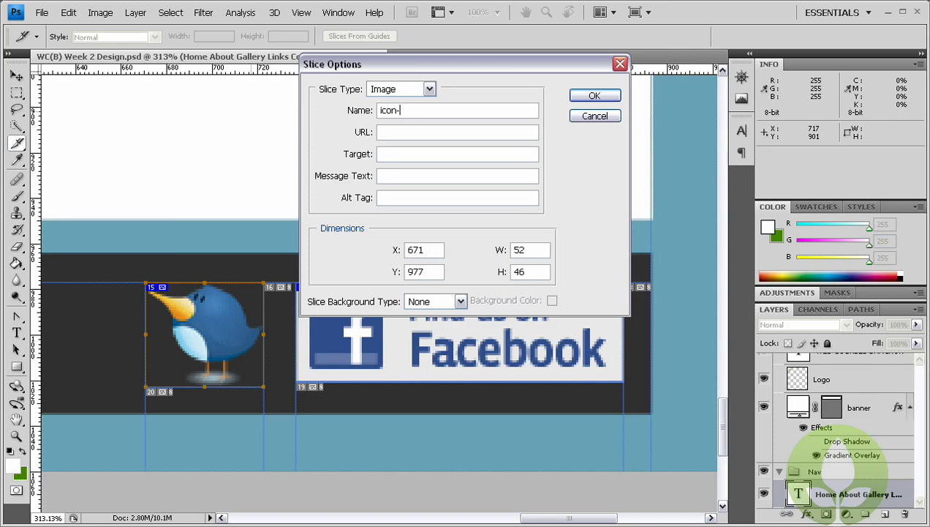
{"action": "type", "text": "twitter"}
{"action": "key", "text": "Return"}
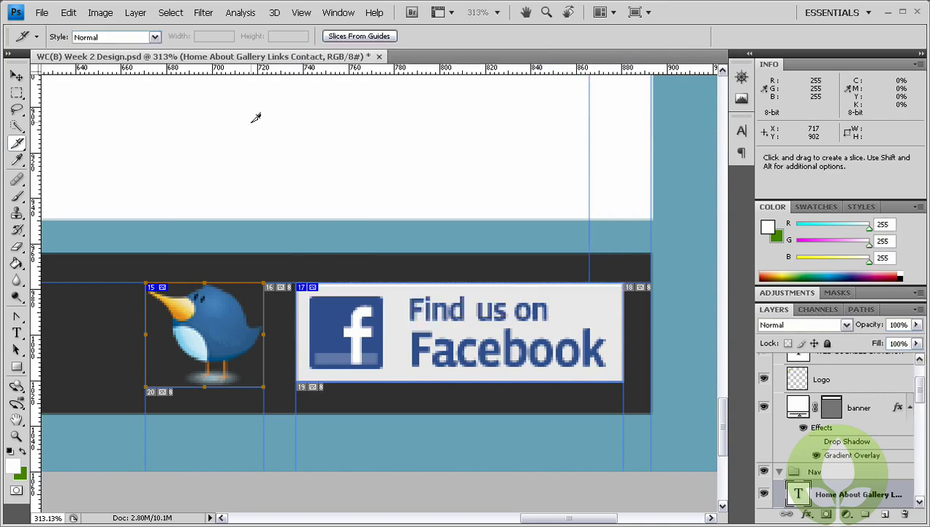
Step: Return the design to 100% zoom and open it in Save for Web & Devices
{"action": "key", "text": "z"}
{"action": "right_click", "coordinate": [246, 150]}
{"action": "left_click", "coordinate": [274, 171]}
{"action": "left_click_drag", "start_coordinate": [264, 162], "coordinate": [361, 320]}
{"action": "left_click_drag", "start_coordinate": [221, 182], "coordinate": [347, 418]}
{"action": "left_click_drag", "start_coordinate": [249, 295], "coordinate": [326, 322]}
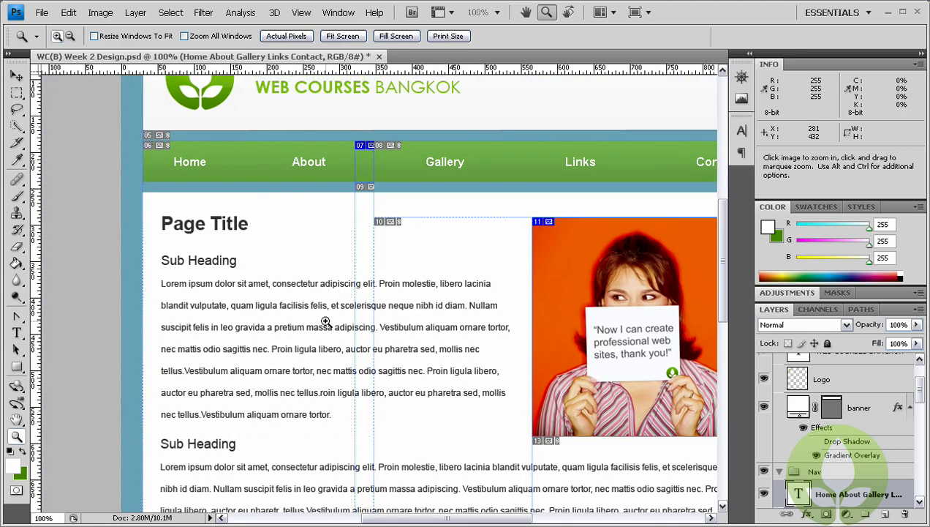
{"action": "left_click_drag", "start_coordinate": [316, 222], "coordinate": [244, 299]}
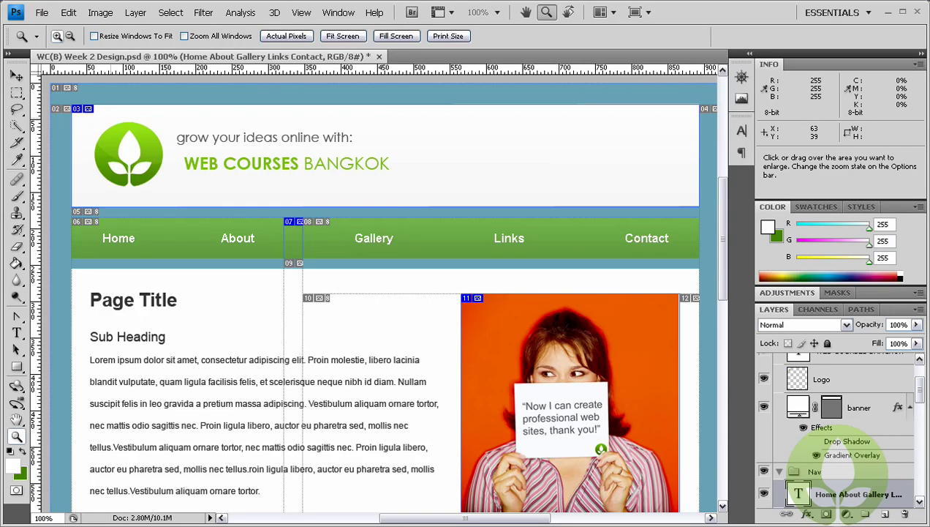
{"action": "left_click", "coordinate": [42, 12]}
{"action": "left_click", "coordinate": [107, 216]}
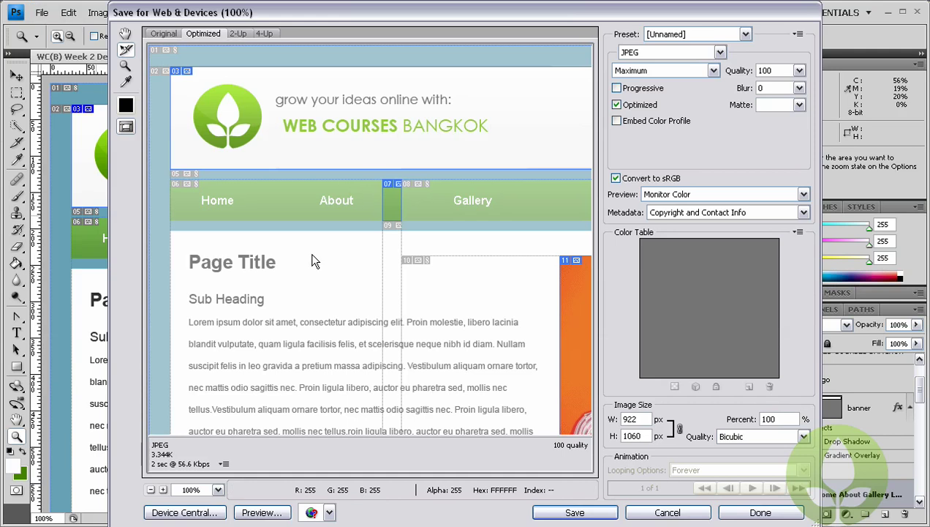
Step: Try the header slice as a JPEG with quality 60
{"action": "left_click", "coordinate": [270, 85]}
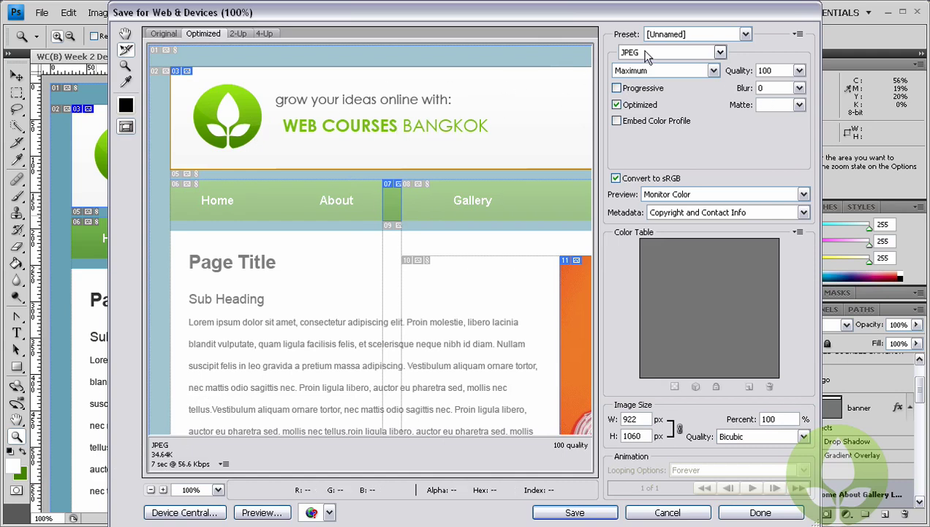
{"action": "left_click", "coordinate": [779, 70]}
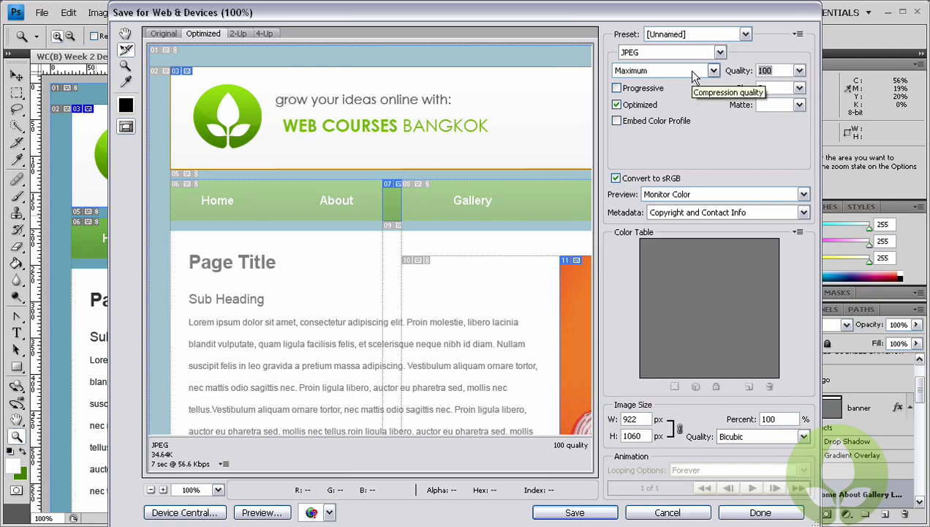
{"action": "type", "text": "60"}
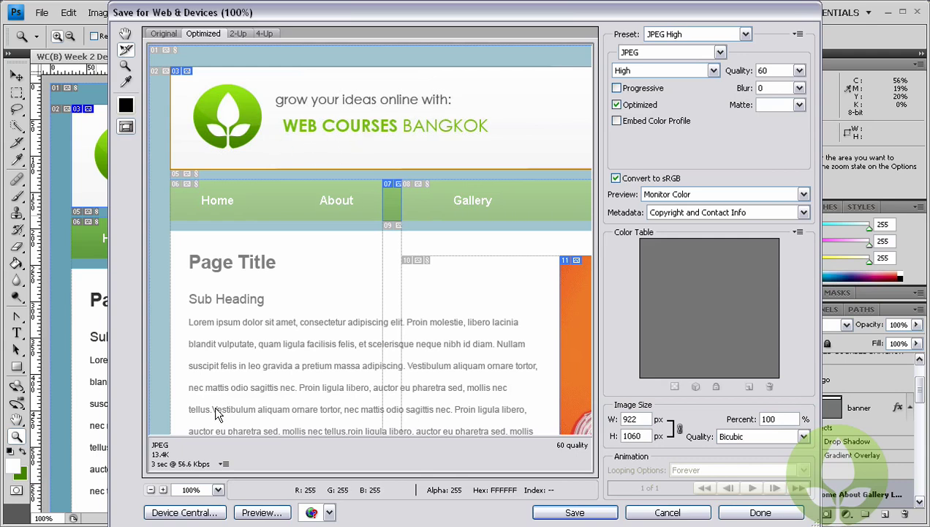
Step: Set the header slice's format to GIF and select the navigation background slice to check its optimization settings
{"action": "left_click", "coordinate": [649, 55]}
{"action": "left_click", "coordinate": [637, 67]}
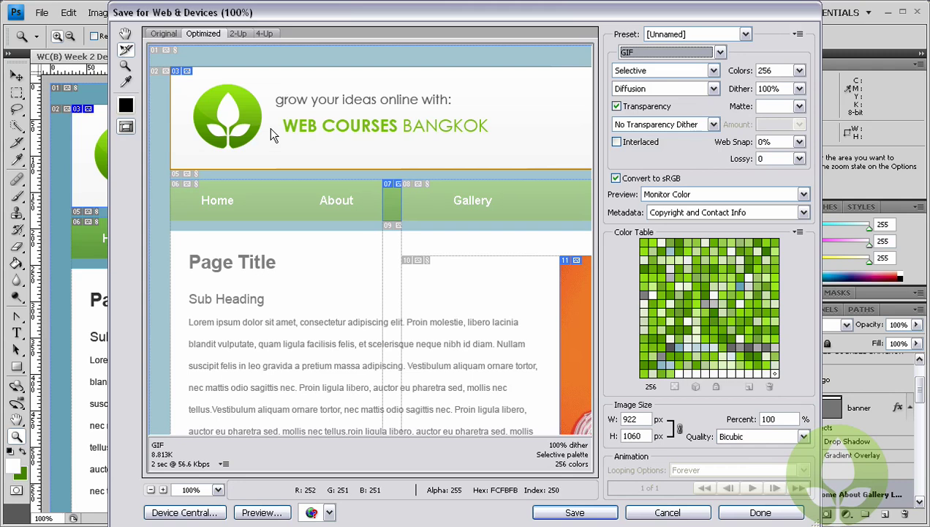
{"action": "left_click", "coordinate": [401, 189]}
{"action": "left_click", "coordinate": [396, 196]}
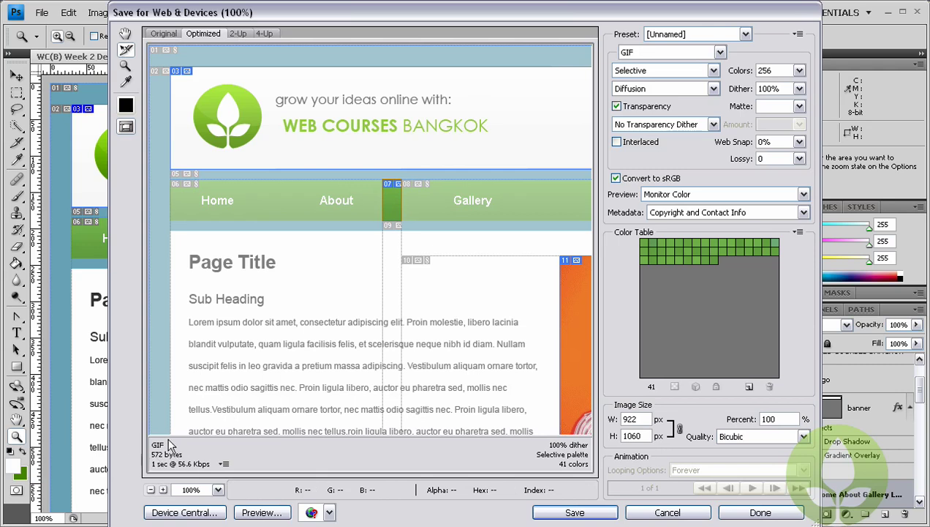
Step: Inspect the woman's photo slice up close and set its format to JPEG at High quality, 60
{"action": "left_click_drag", "start_coordinate": [441, 302], "coordinate": [235, 182]}
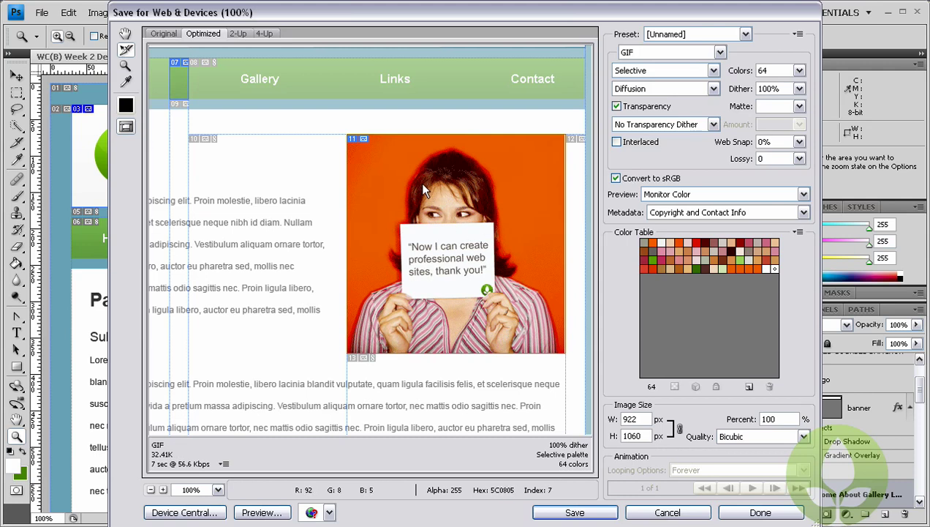
{"action": "left_click", "coordinate": [126, 66]}
{"action": "left_click", "coordinate": [470, 173]}
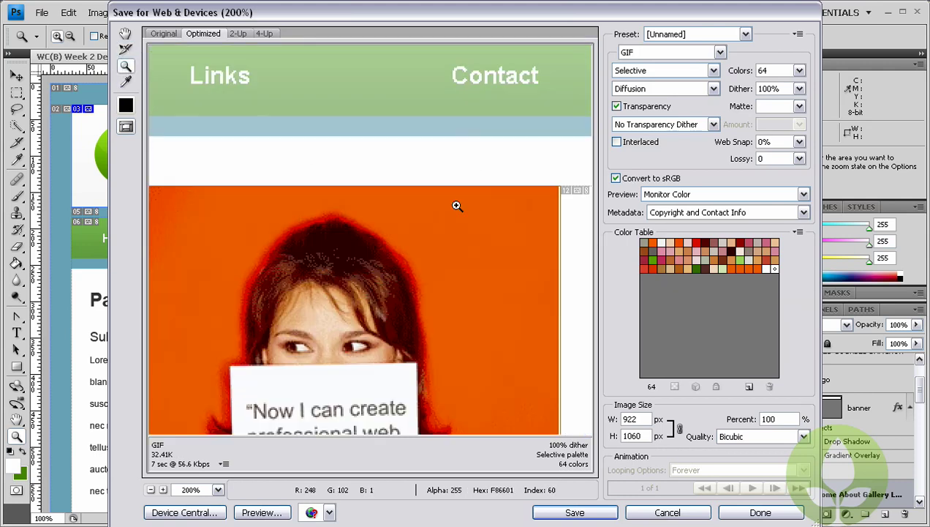
{"action": "left_click", "coordinate": [366, 277]}
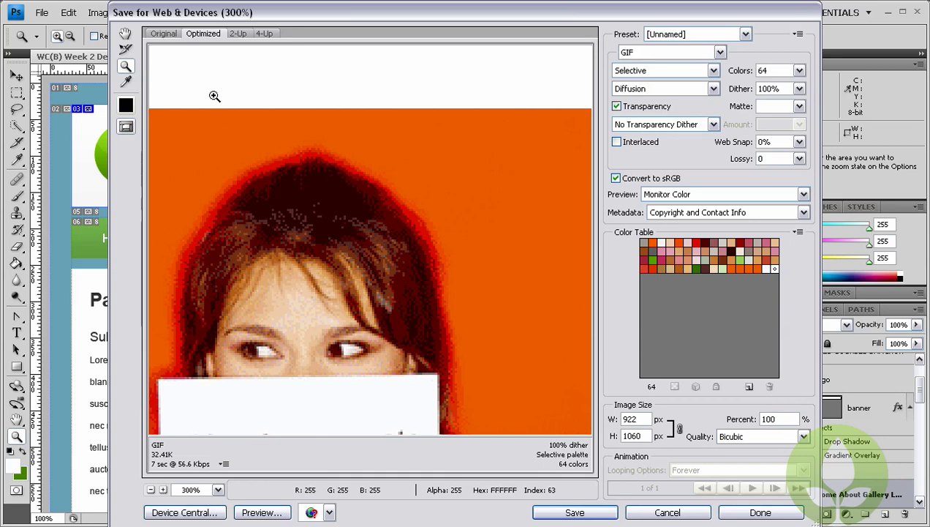
{"action": "left_click", "coordinate": [658, 53]}
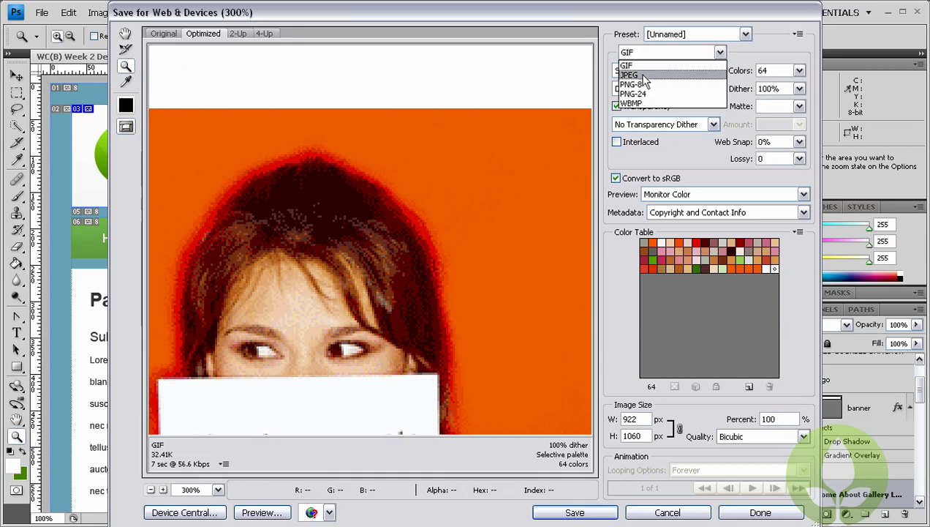
{"action": "left_click", "coordinate": [645, 76]}
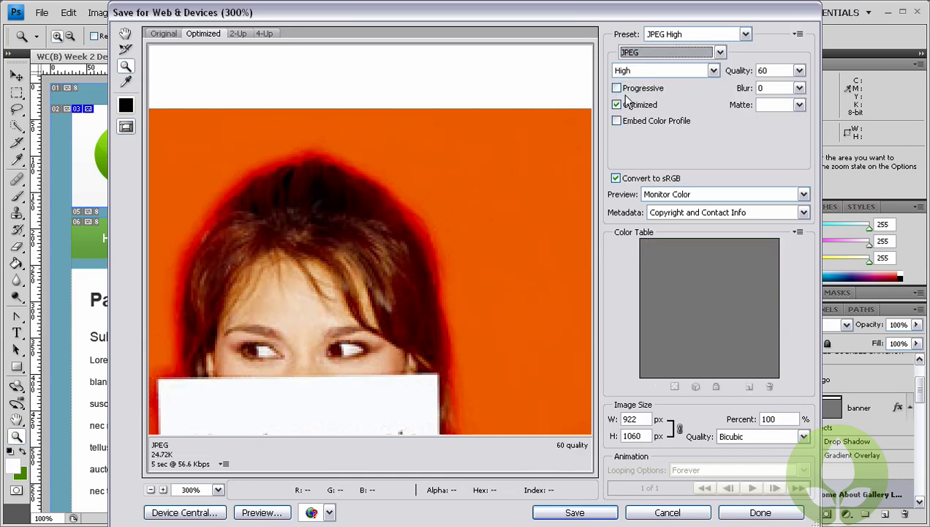
{"action": "right_click", "coordinate": [269, 230]}
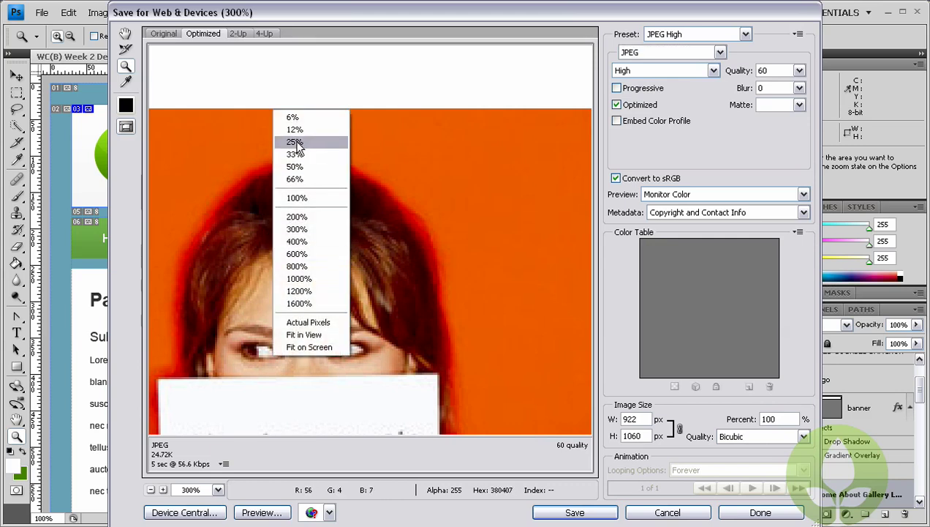
{"action": "left_click", "coordinate": [296, 197]}
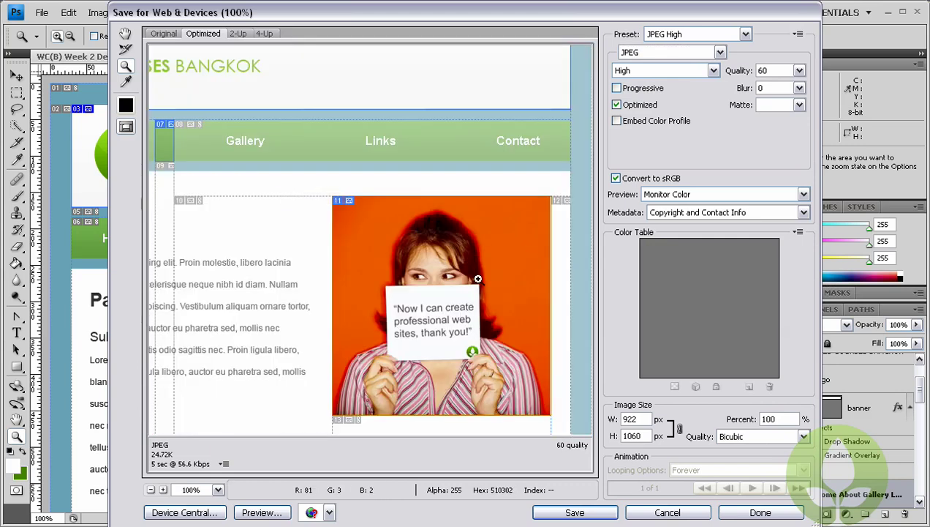
Step: Check the Facebook badge slice's export settings and set the Twitter bird slice's format to GIF
{"action": "scroll", "coordinate": [410, 292], "scroll_direction": "down", "scroll_amount": 5}
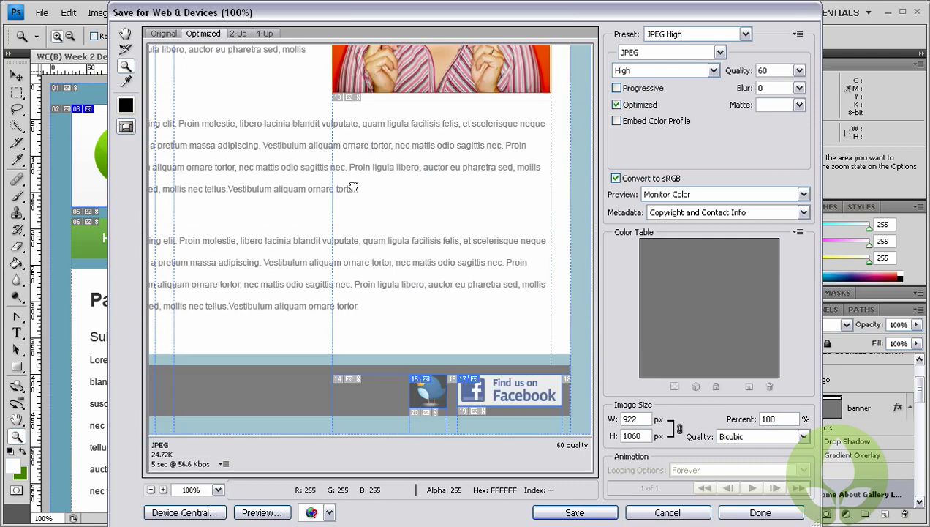
{"action": "left_click", "coordinate": [125, 50]}
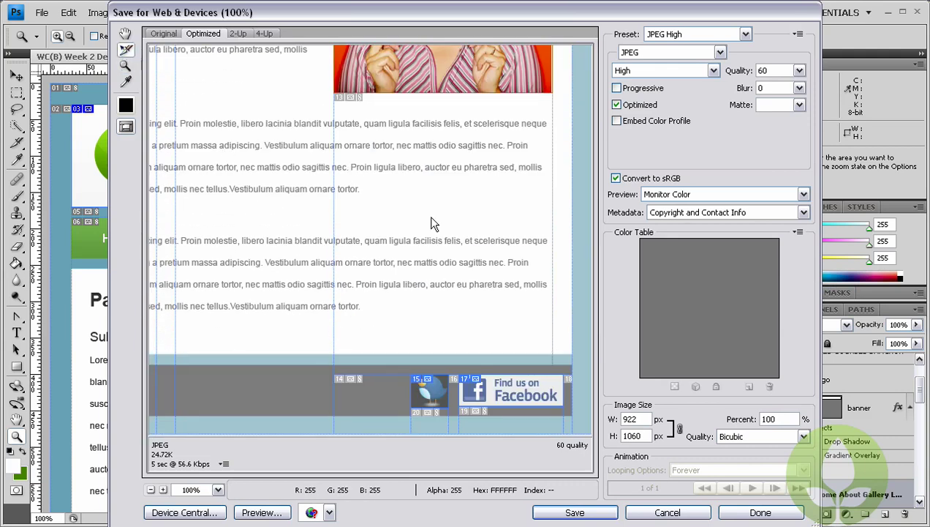
{"action": "left_click", "coordinate": [473, 388]}
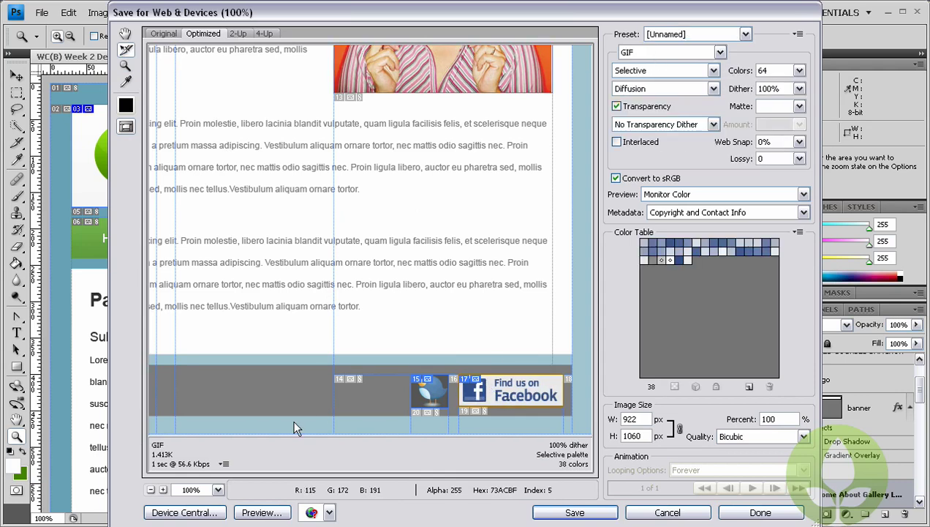
{"action": "left_click", "coordinate": [427, 388]}
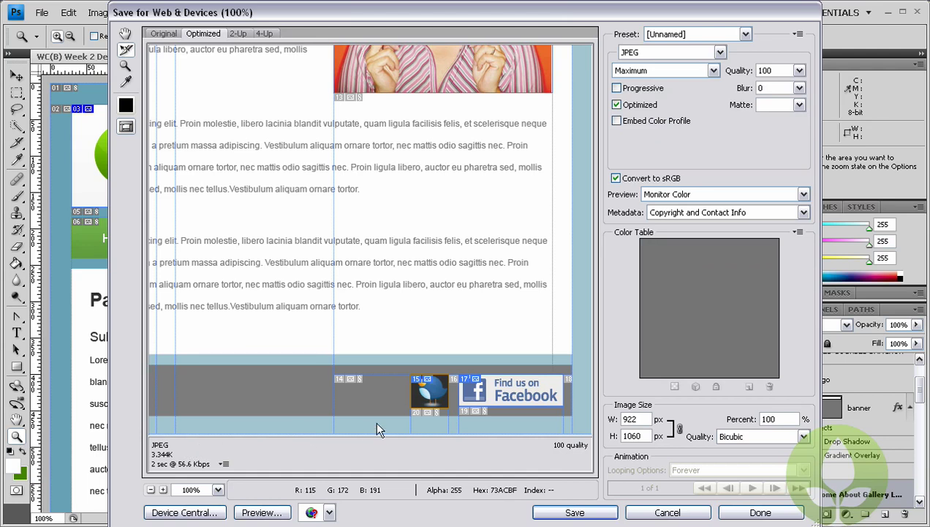
{"action": "left_click", "coordinate": [666, 53]}
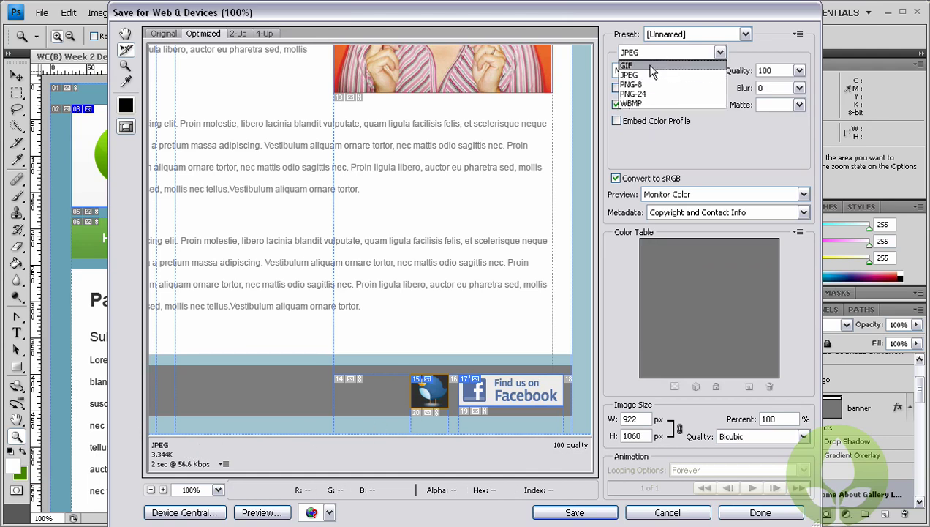
{"action": "left_click", "coordinate": [653, 65]}
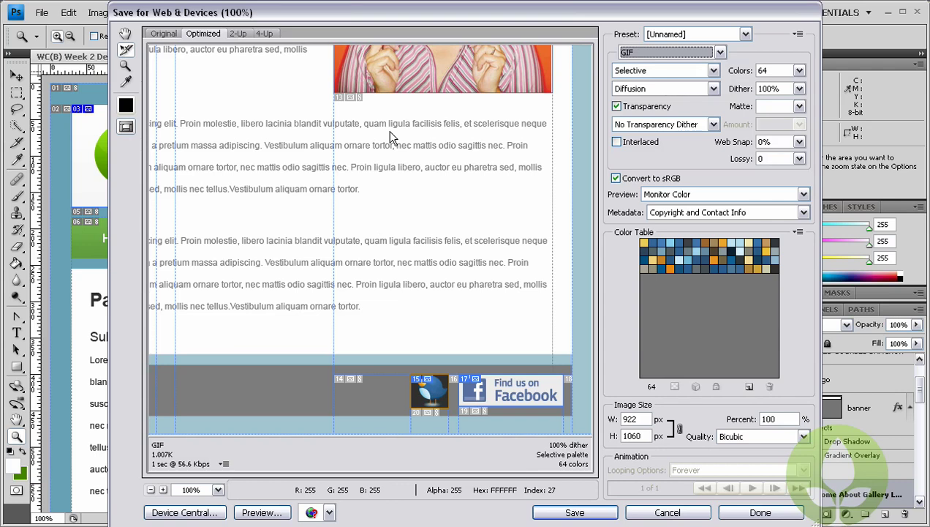
Step: View the whole page at 50% and select the header, navigation, photo and both footer badge slices together
{"action": "left_click_drag", "start_coordinate": [408, 122], "coordinate": [504, 251]}
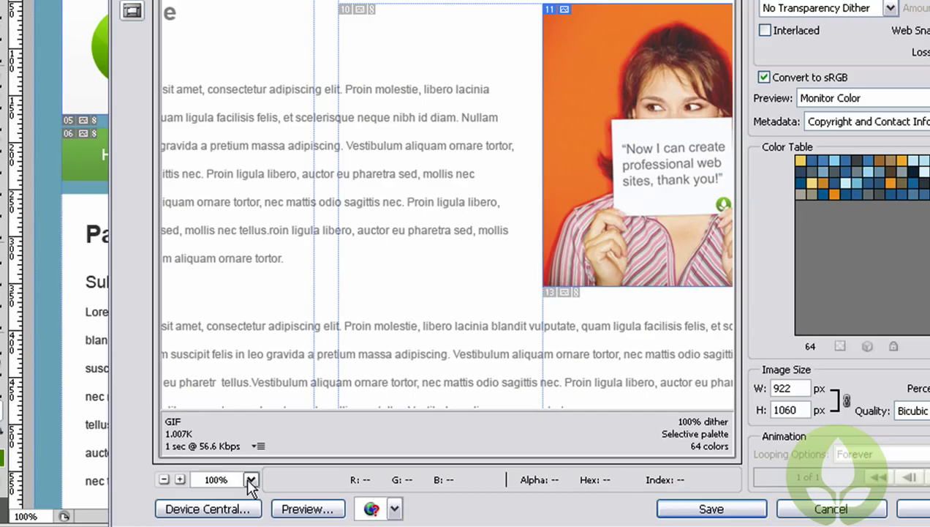
{"action": "left_click", "coordinate": [250, 485]}
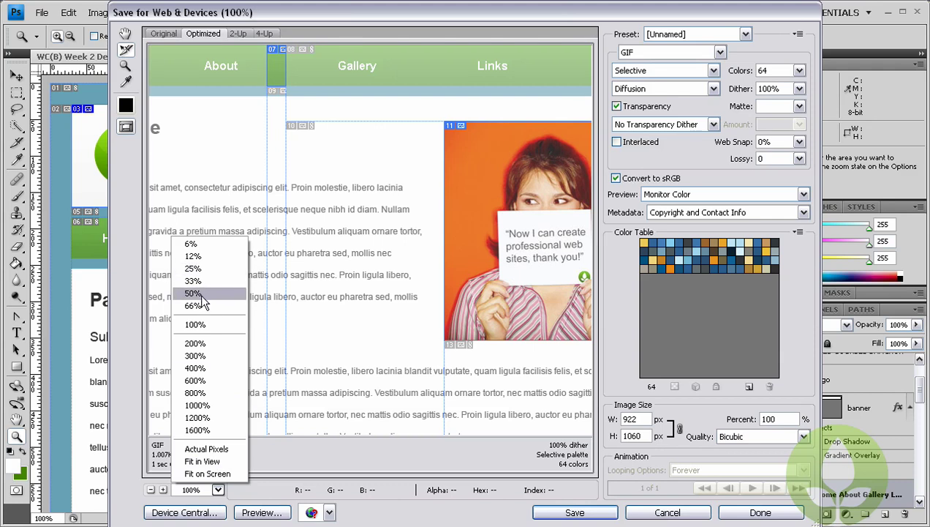
{"action": "left_click", "coordinate": [193, 293]}
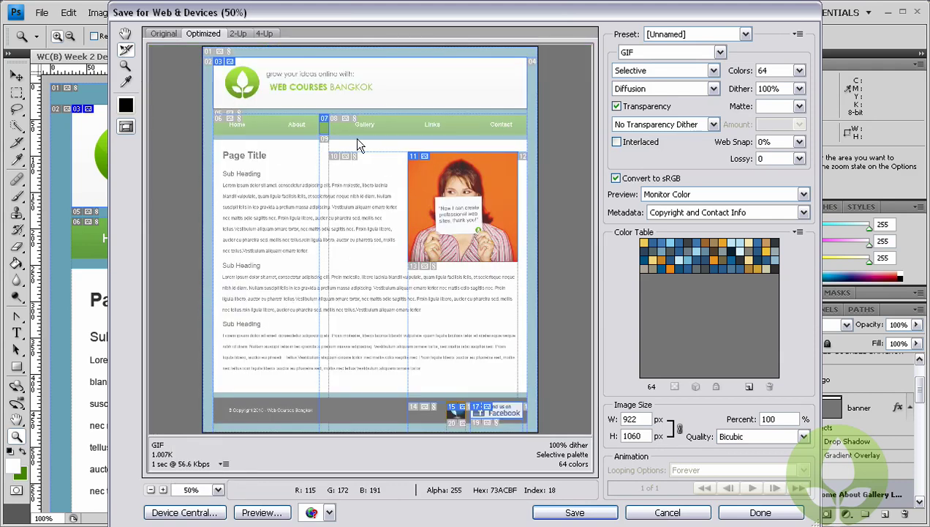
{"action": "left_click", "coordinate": [251, 98]}
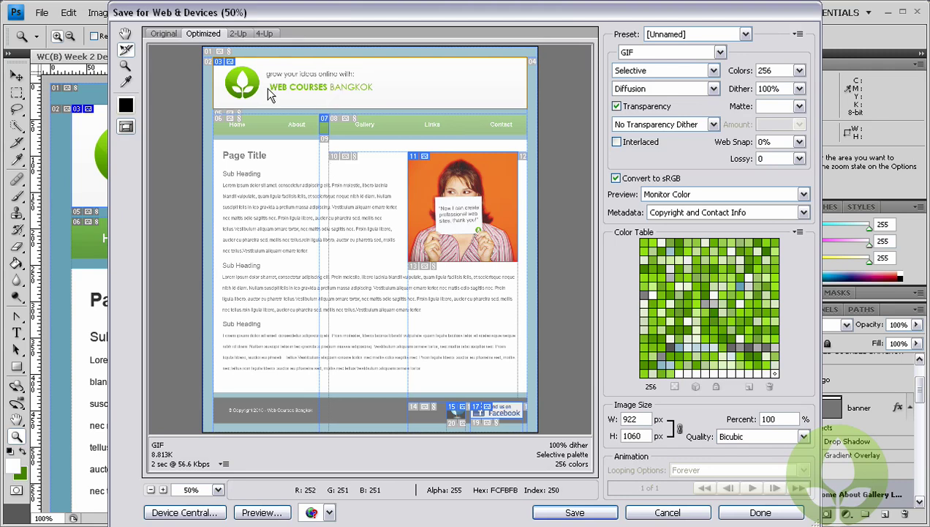
{"action": "left_click", "coordinate": [325, 128], "text": "shift"}
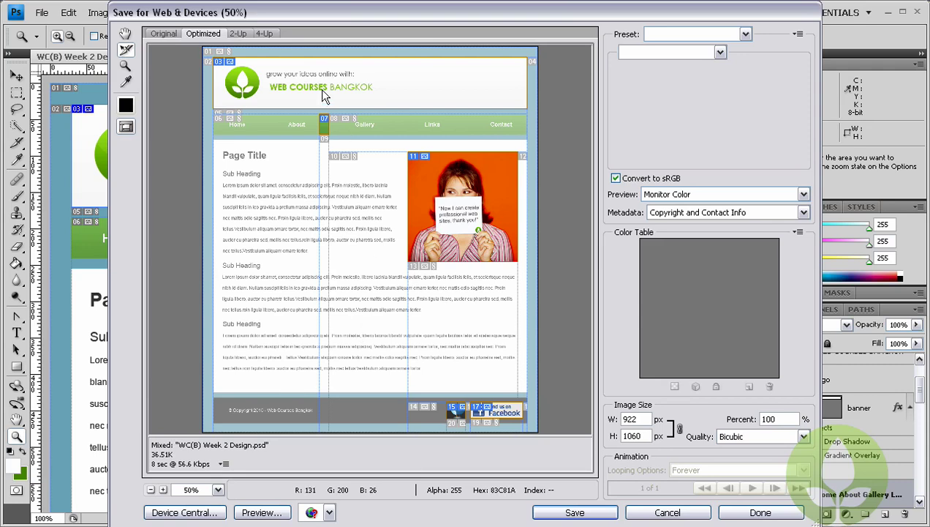
Step: Start saving the optimized slices and create and open a folder named Web Site Root on the Desktop as the destination
{"action": "left_click", "coordinate": [575, 513]}
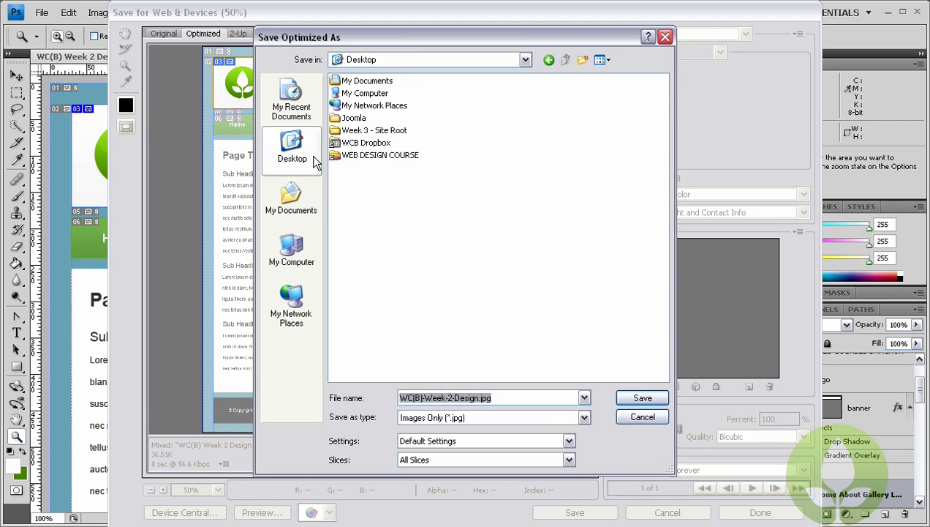
{"action": "left_click", "coordinate": [583, 61]}
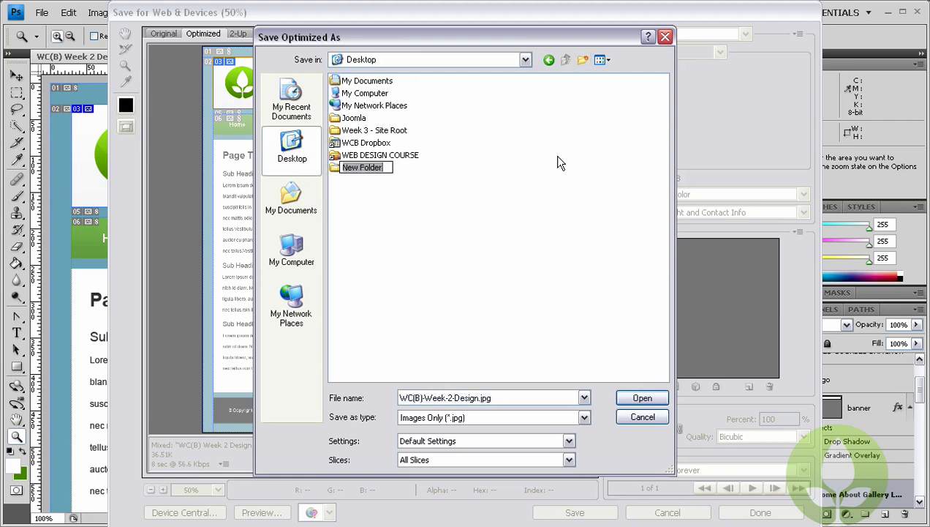
{"action": "type", "text": "Web Site Root"}
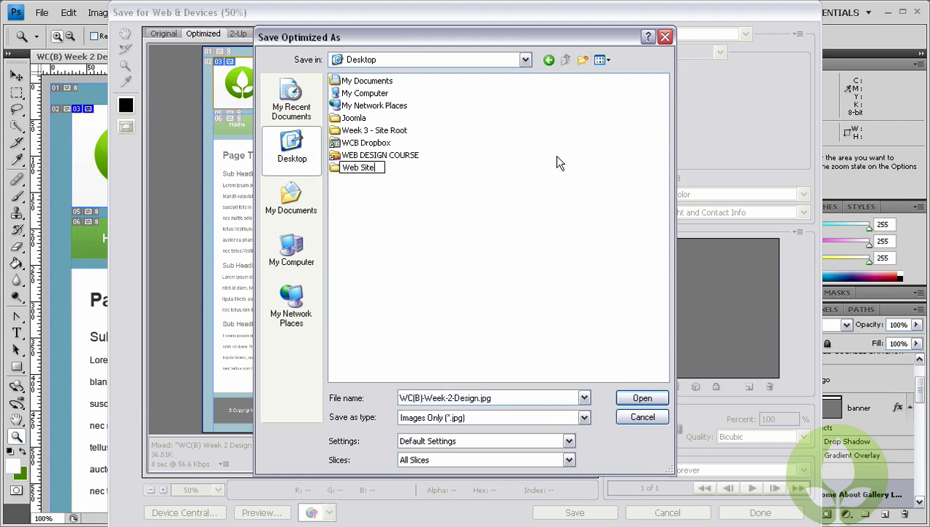
{"action": "left_click", "coordinate": [422, 173]}
{"action": "double_click", "coordinate": [382, 169]}
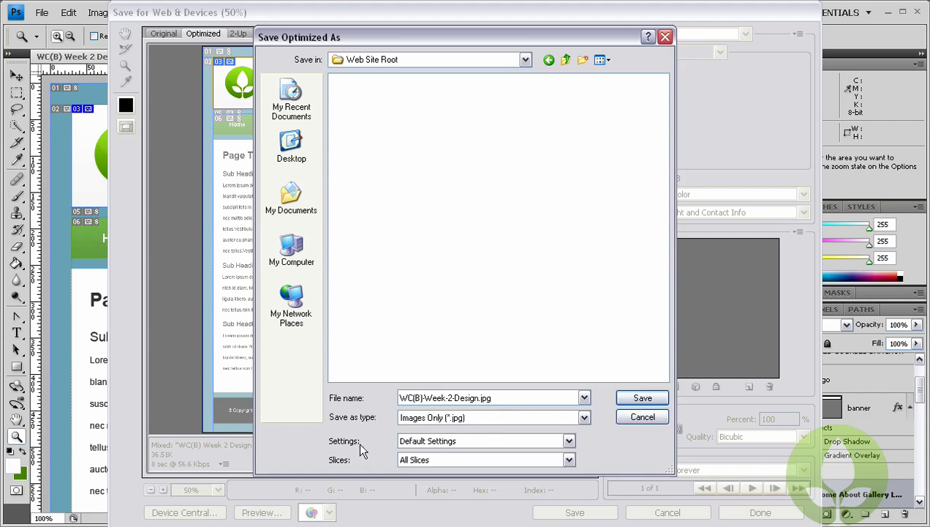
Step: Limit the export to Selected Slices and save the images into the Web Site Root folder
{"action": "left_click", "coordinate": [421, 462]}
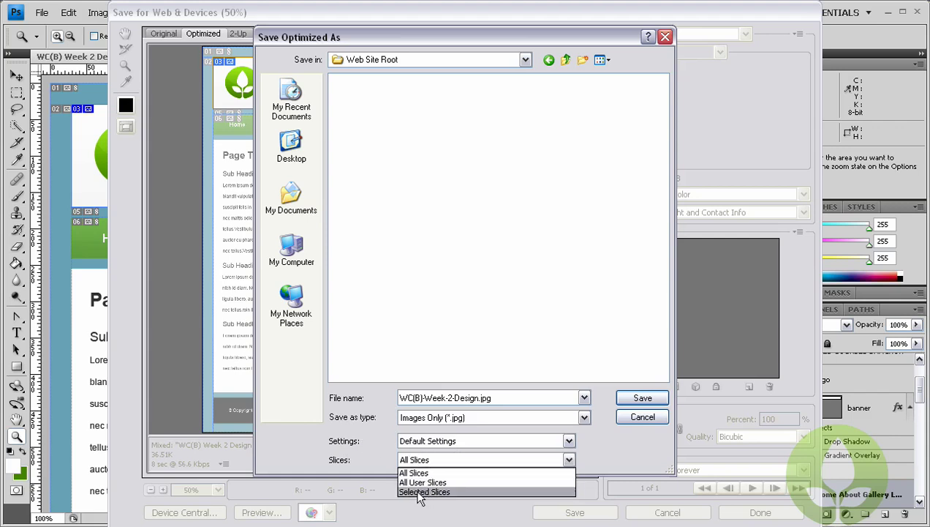
{"action": "left_click", "coordinate": [420, 493]}
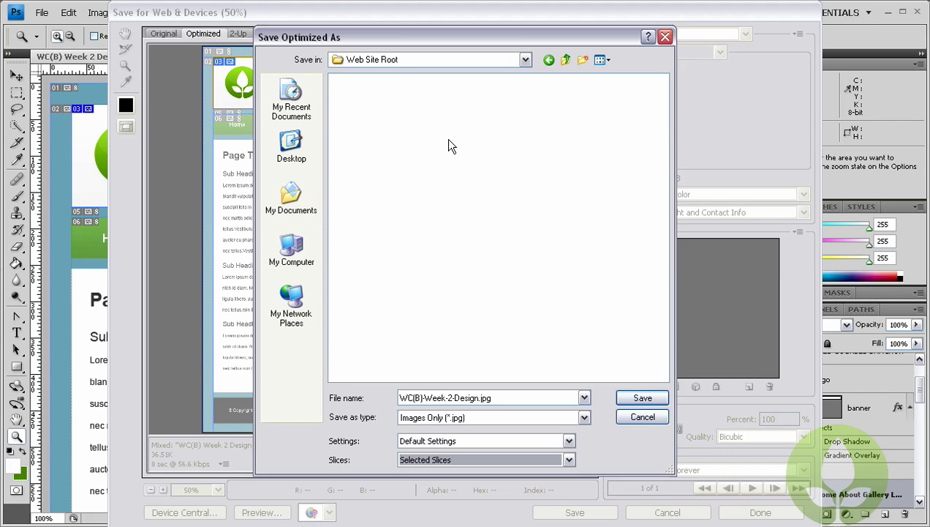
{"action": "left_click", "coordinate": [638, 399]}
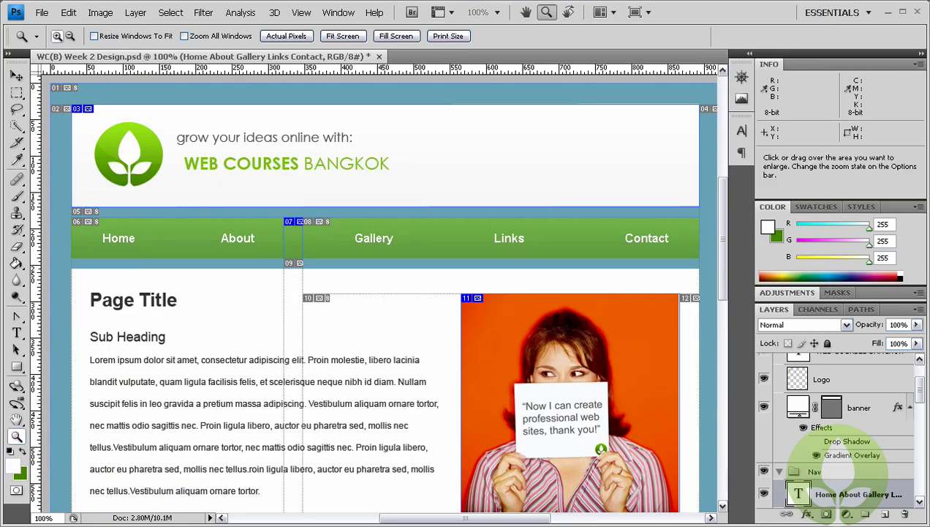
Step: Switch to Windows Explorer and check the Web Site Root folder's path and its images subfolder
{"action": "left_click", "coordinate": [888, 12]}
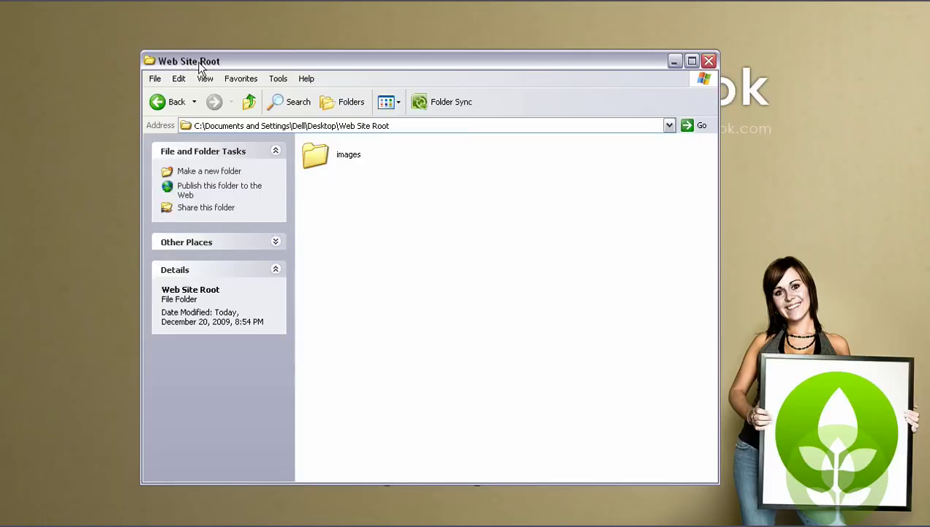
{"action": "left_click", "coordinate": [265, 120]}
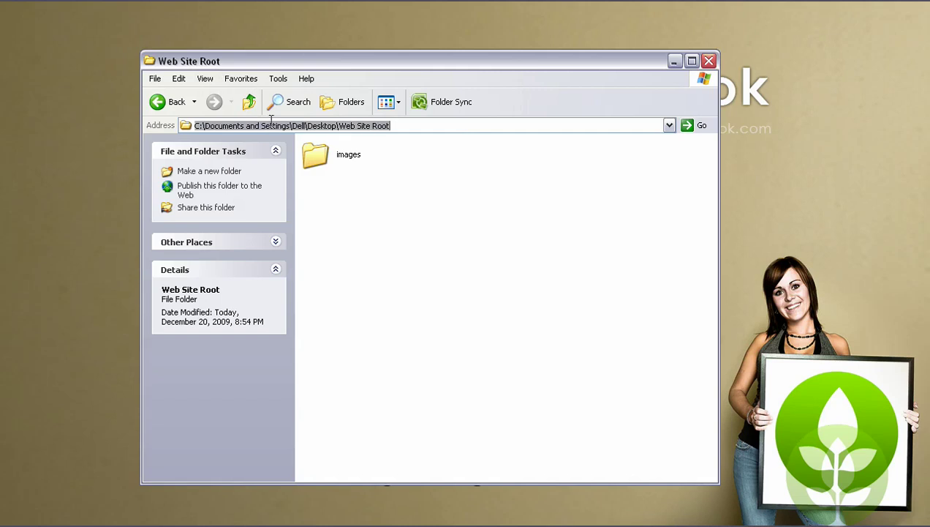
{"action": "left_click", "coordinate": [373, 171]}
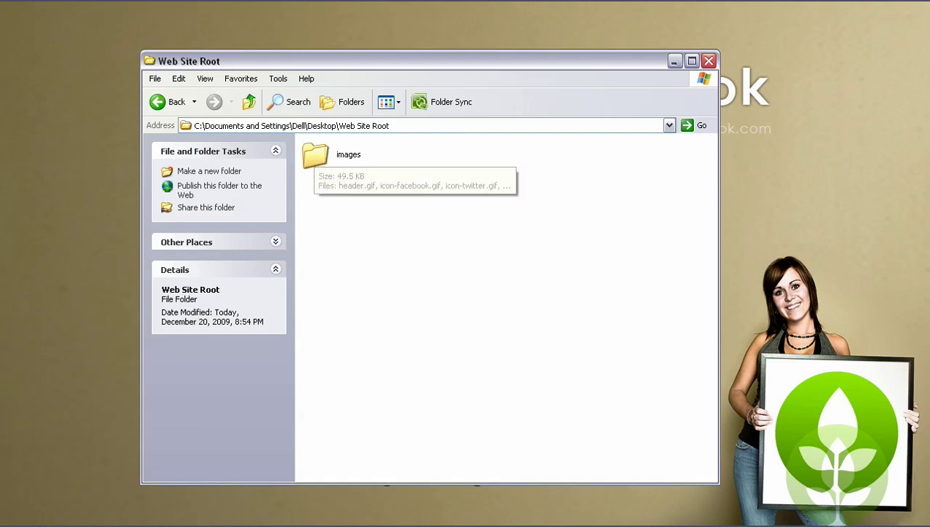
Step: Return to Photoshop, check the images folder in the web export's save location, and cancel without exporting again
{"action": "key", "text": "alt+Tab"}
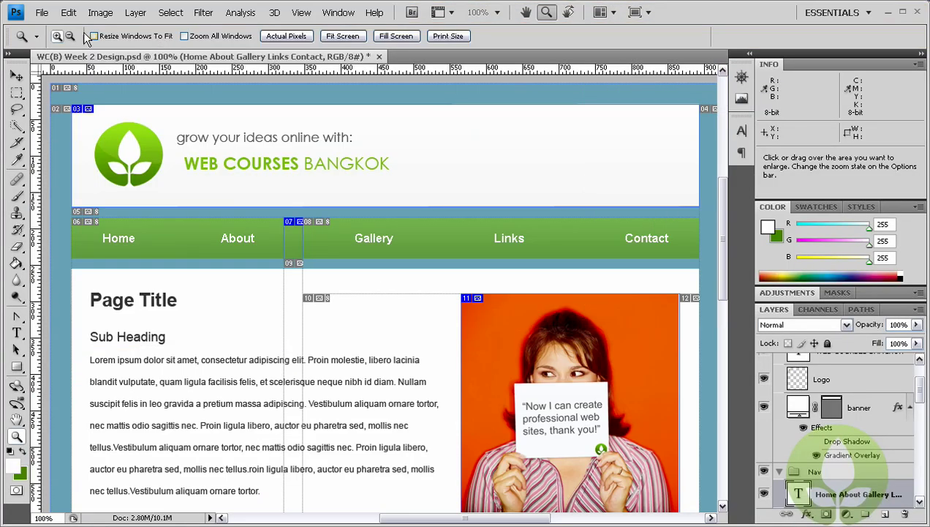
{"action": "left_click", "coordinate": [41, 13]}
{"action": "key", "text": "ctrl+alt+shift+s"}
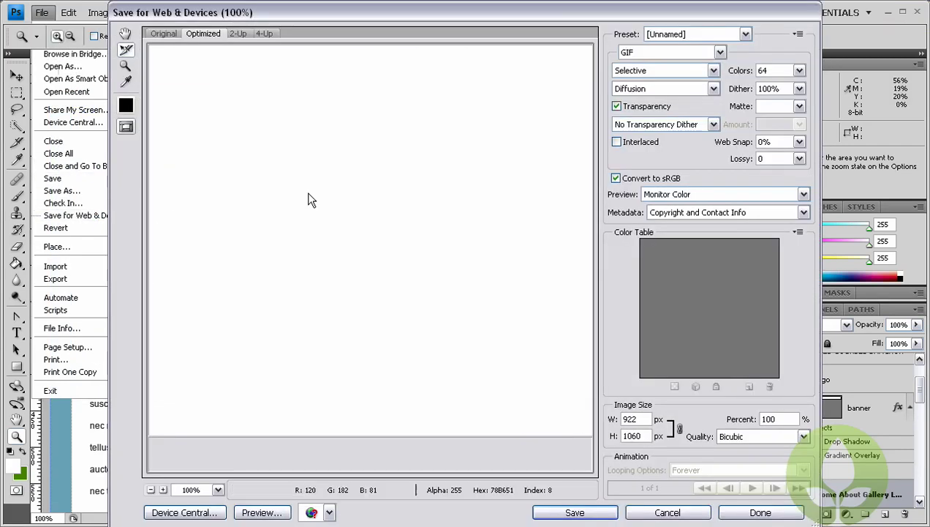
{"action": "left_click", "coordinate": [575, 512]}
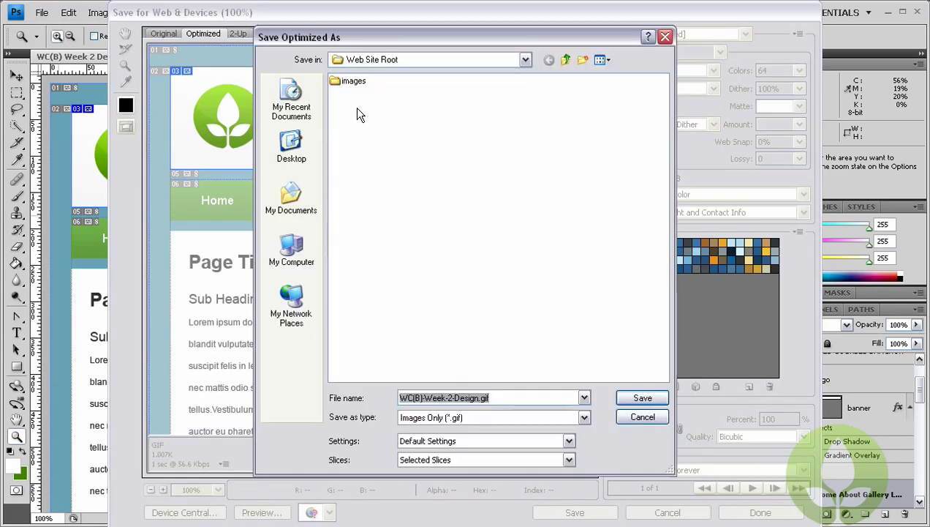
{"action": "double_click", "coordinate": [350, 82]}
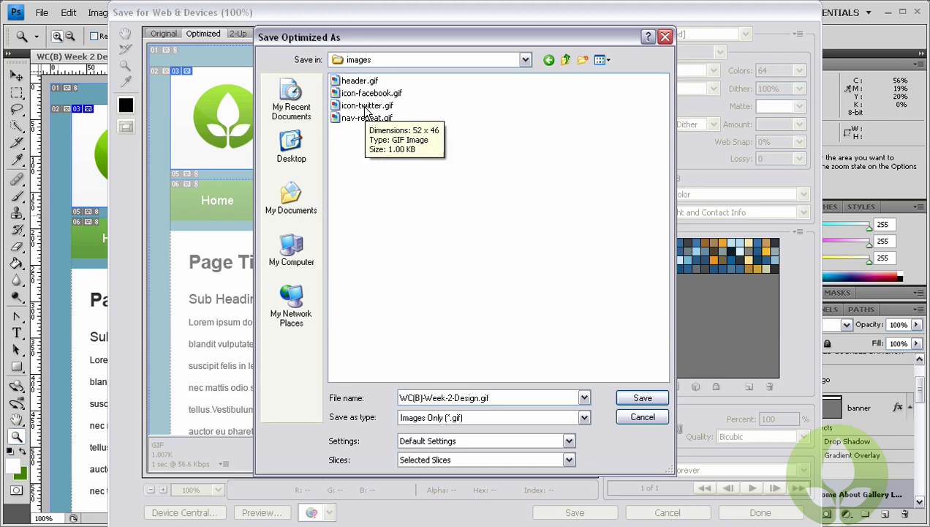
{"action": "left_click", "coordinate": [568, 60]}
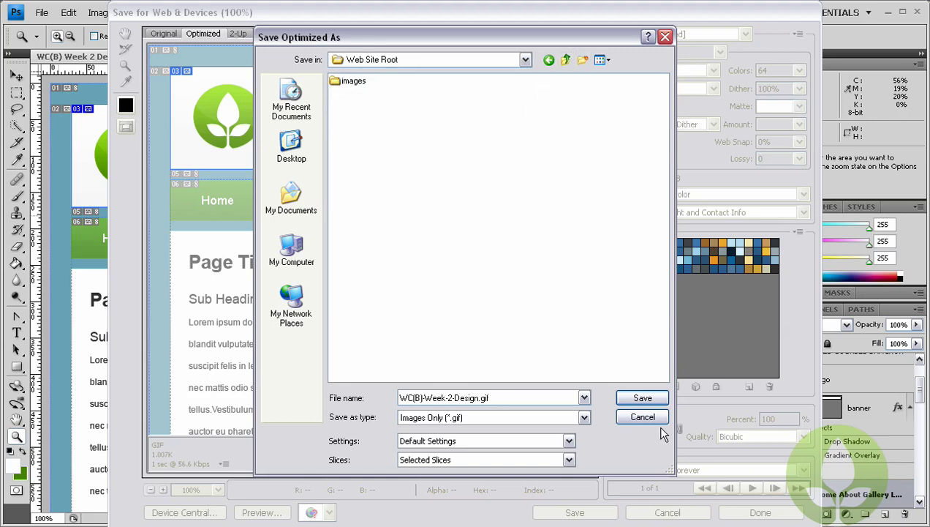
{"action": "left_click", "coordinate": [644, 417]}
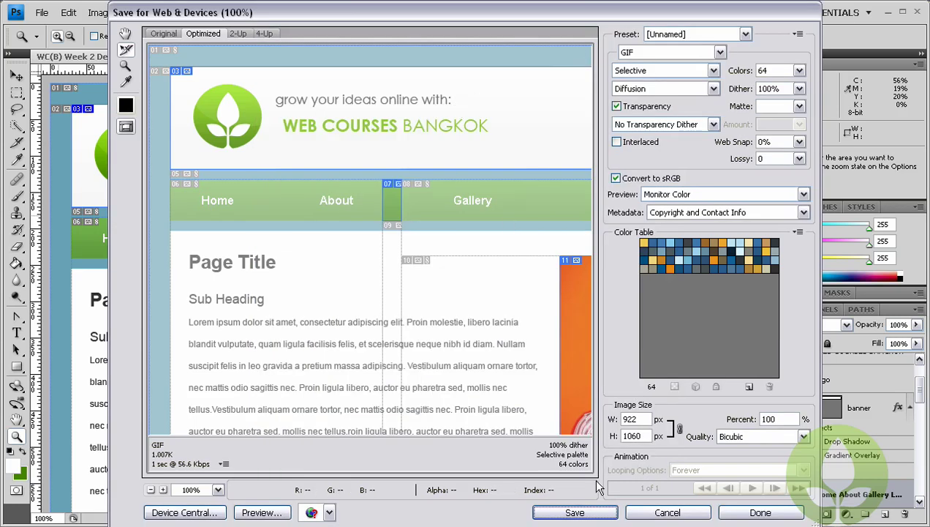
{"action": "left_click", "coordinate": [575, 512]}
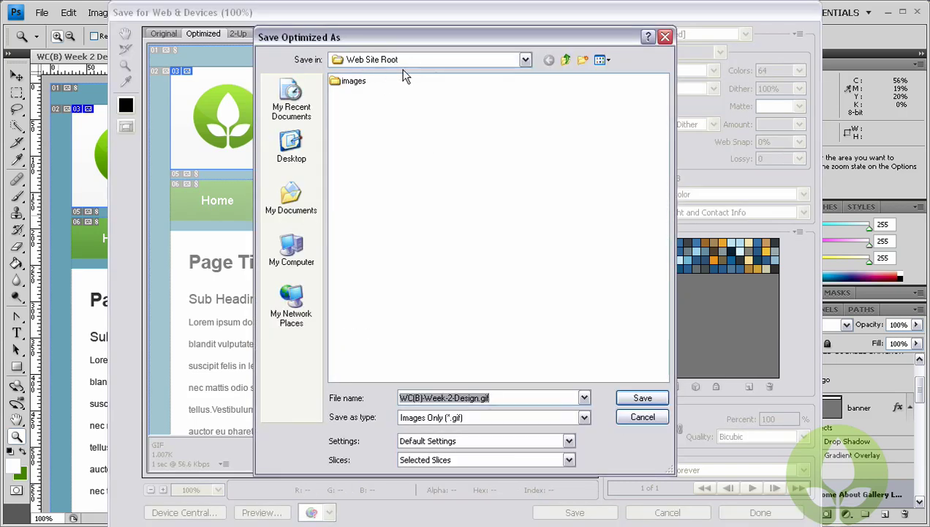
{"action": "left_click", "coordinate": [642, 418]}
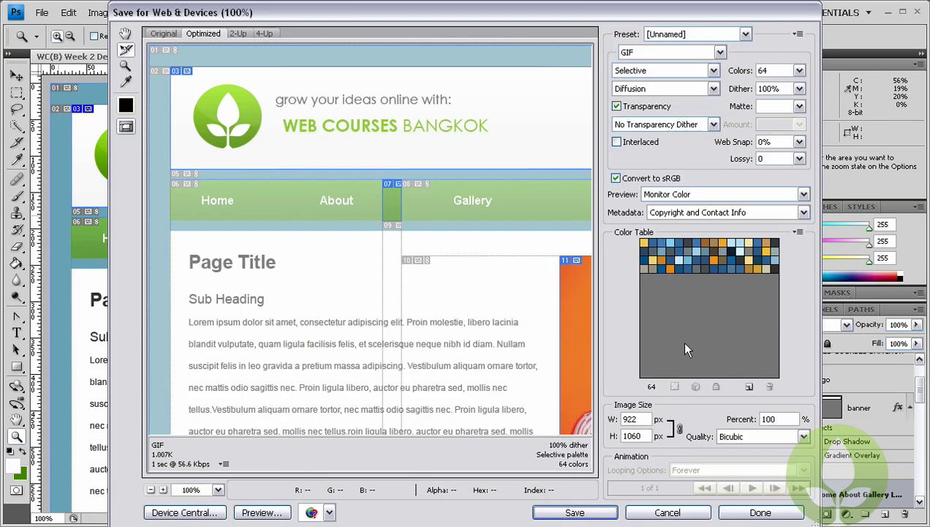
{"action": "left_click", "coordinate": [662, 512]}
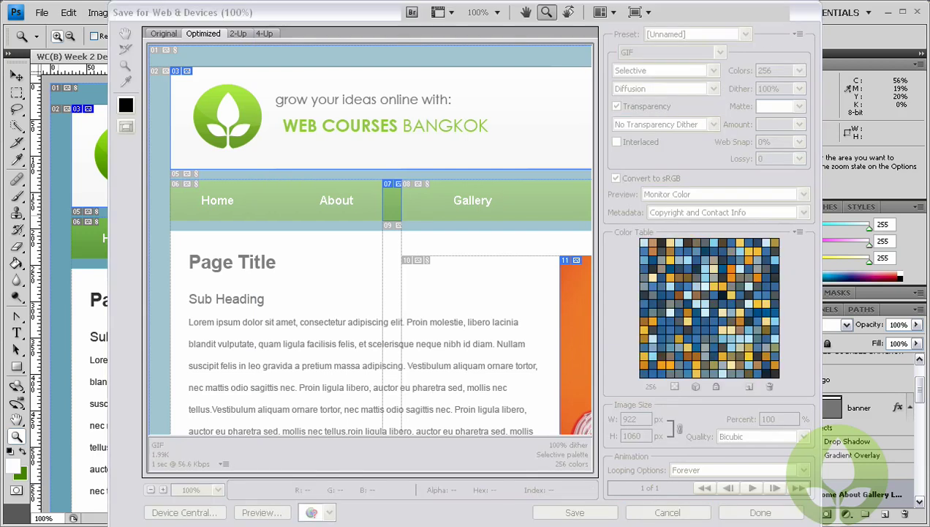
Step: Switch to Windows Explorer, open the images folder inside Web Site Root and preview header.gif
{"action": "left_click", "coordinate": [890, 14]}
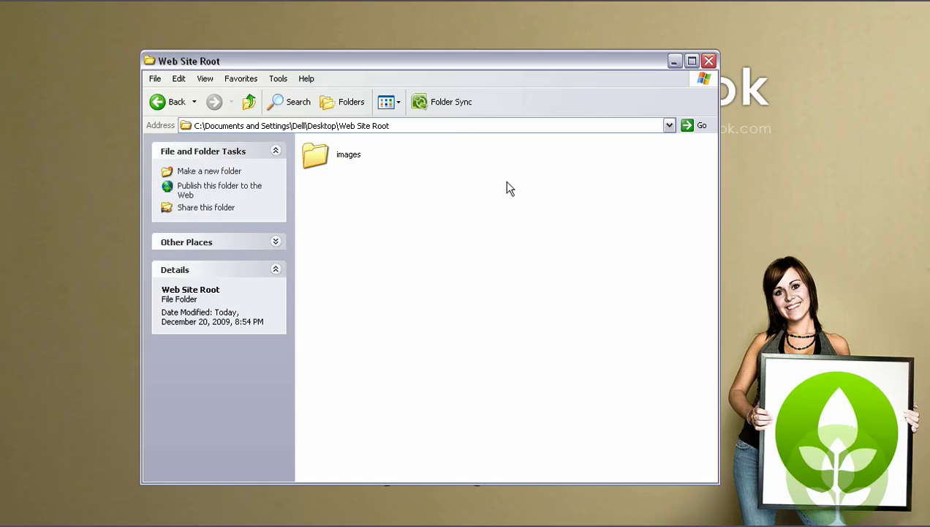
{"action": "double_click", "coordinate": [341, 150]}
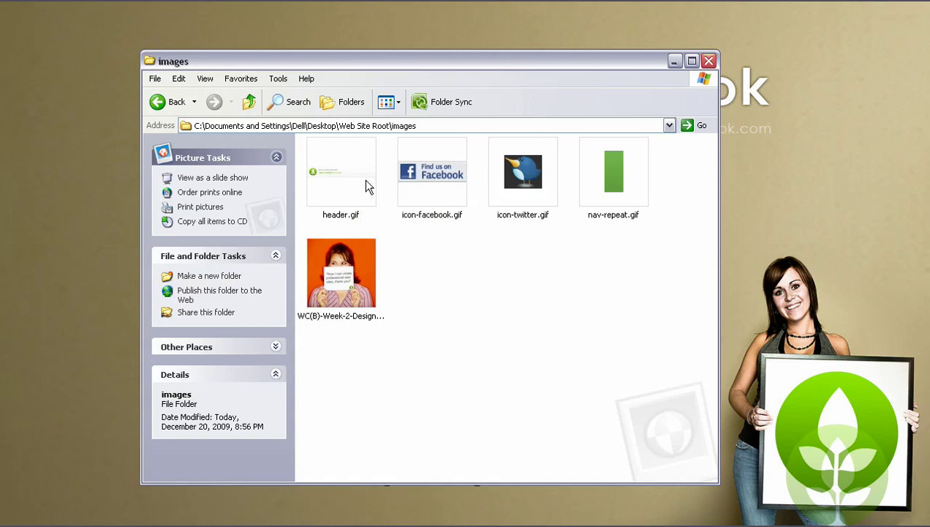
{"action": "left_click", "coordinate": [353, 185]}
{"action": "double_click", "coordinate": [353, 185]}
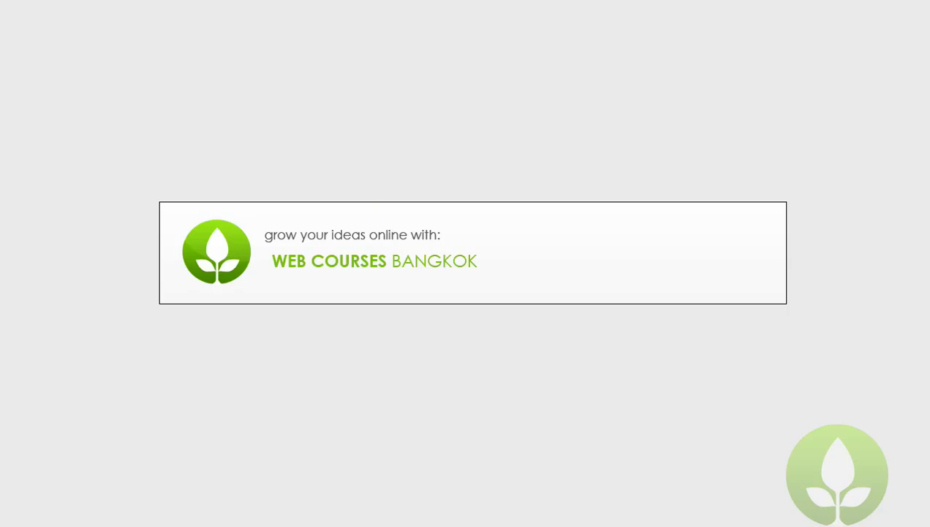
{"action": "key", "text": "Escape"}
{"action": "key", "text": "alt+F4"}
{"action": "left_click", "coordinate": [460, 275]}
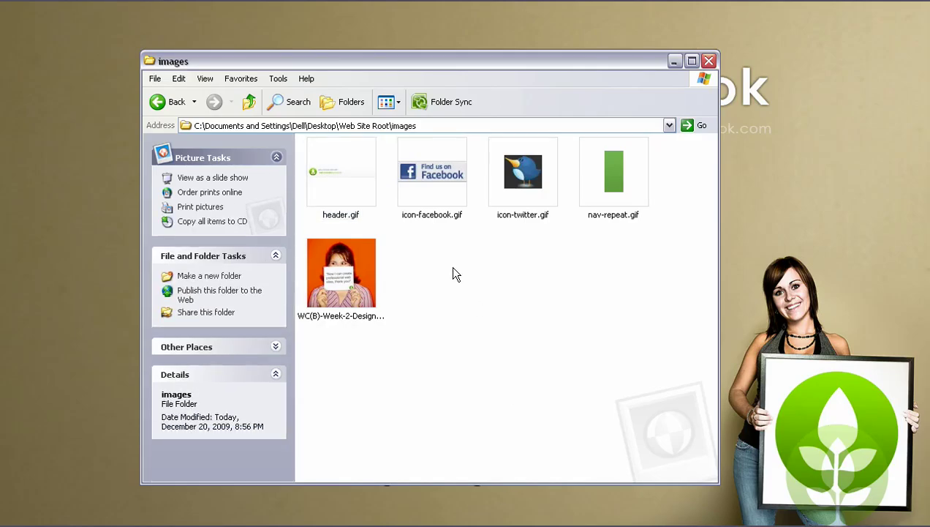